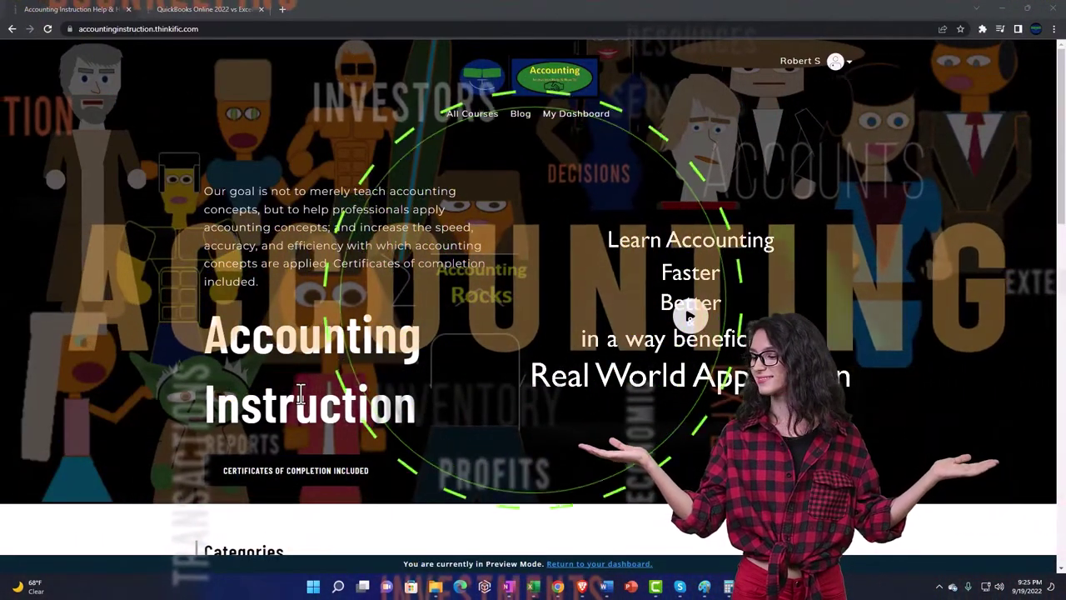
Look through the Accounting Instruction course categories and expand the OneNote - Getting Started 2022 section of the QuickBooks Online 2022 vs Excel course
scroll(147, 456, "down", 6)
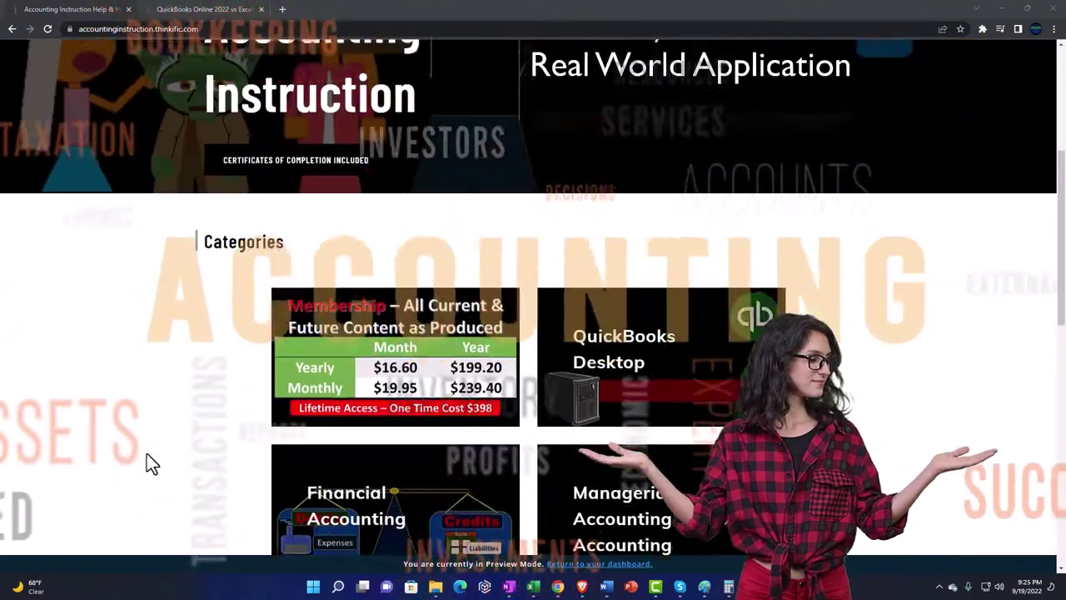
scroll(146, 463, "down", 1)
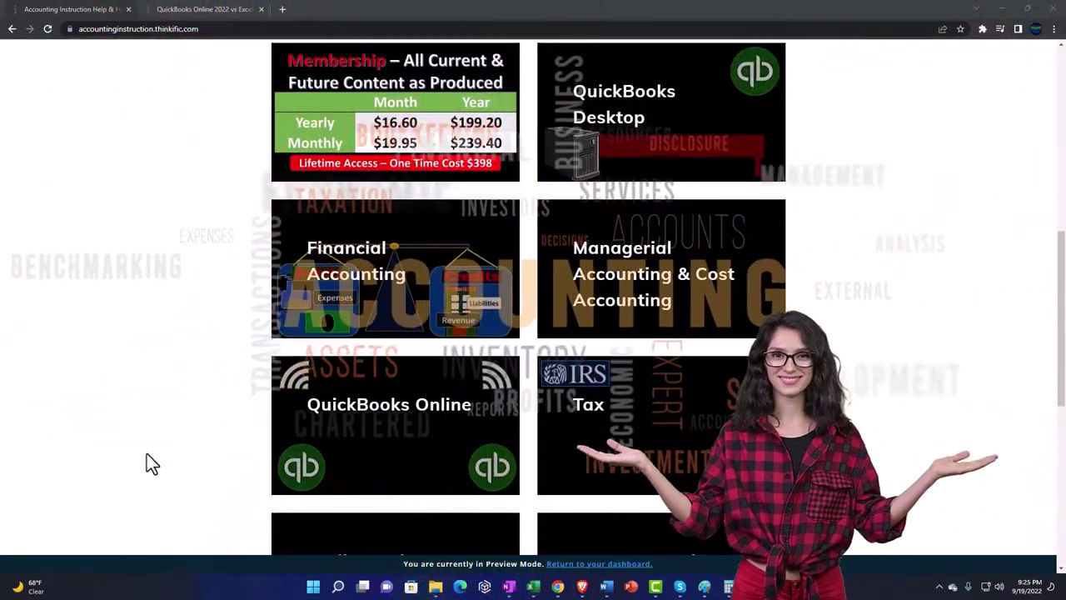
scroll(146, 463, "down", 4)
scroll(151, 463, "down", 2)
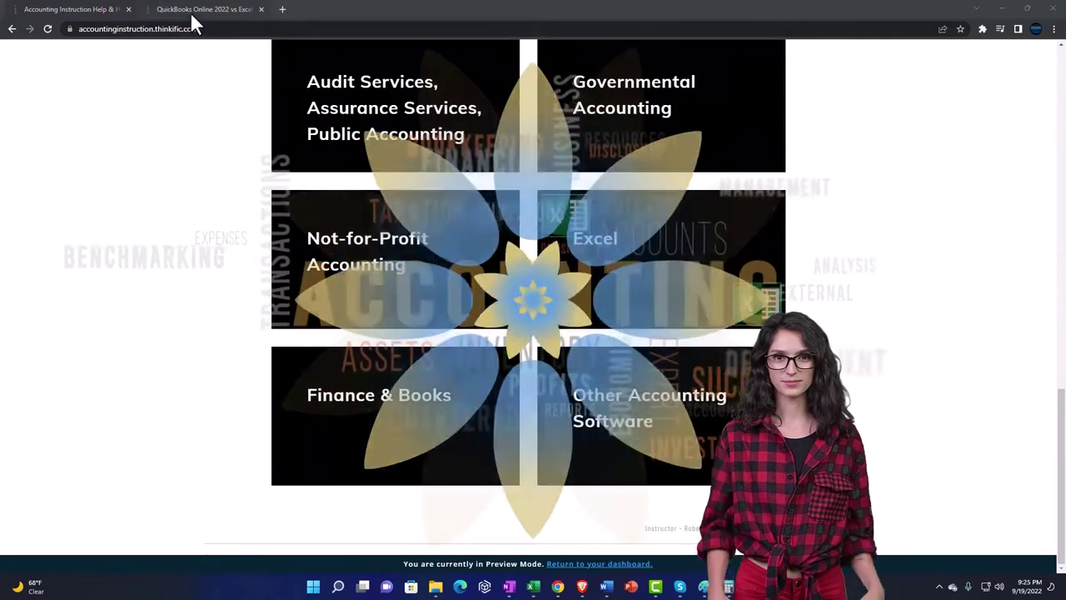
left_click(190, 11)
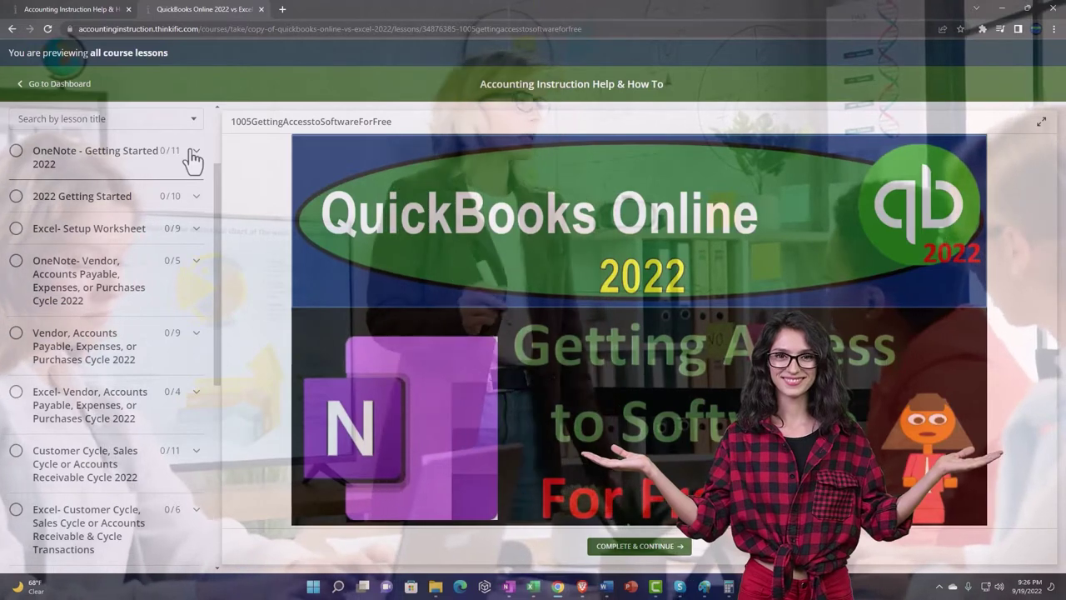
left_click(193, 156)
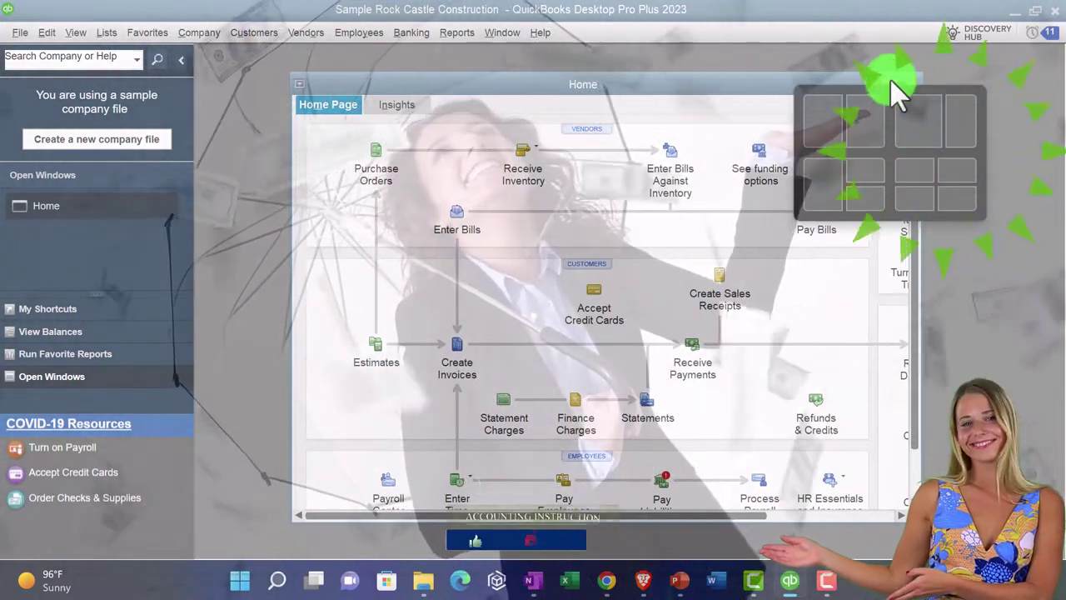
Switch to QuickBooks Desktop and maximize the Home page window of the sample company file
left_click(890, 84)
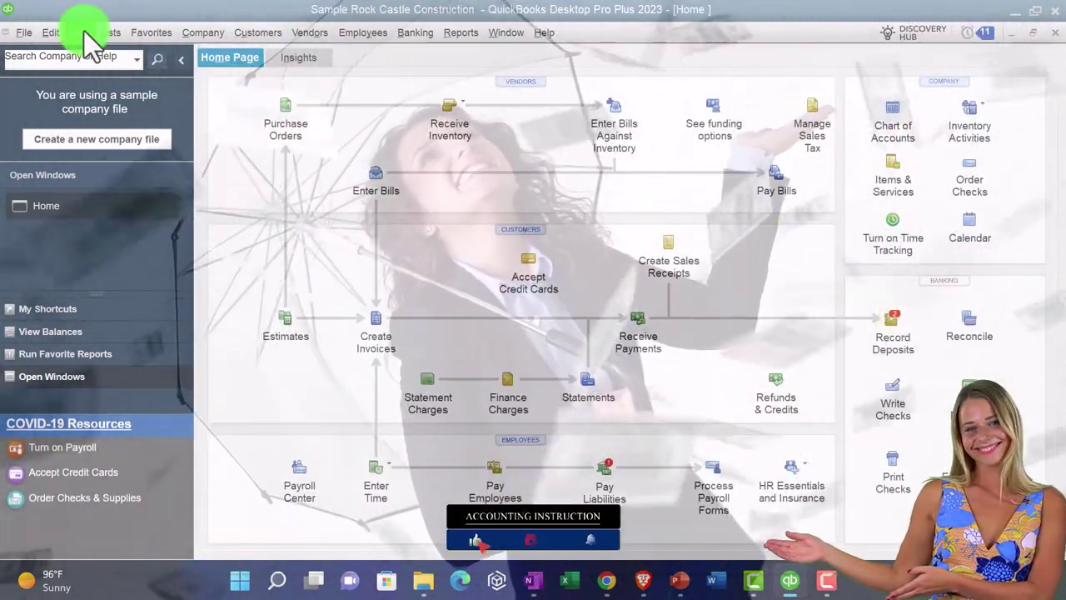
left_click(84, 31)
left_click(98, 50)
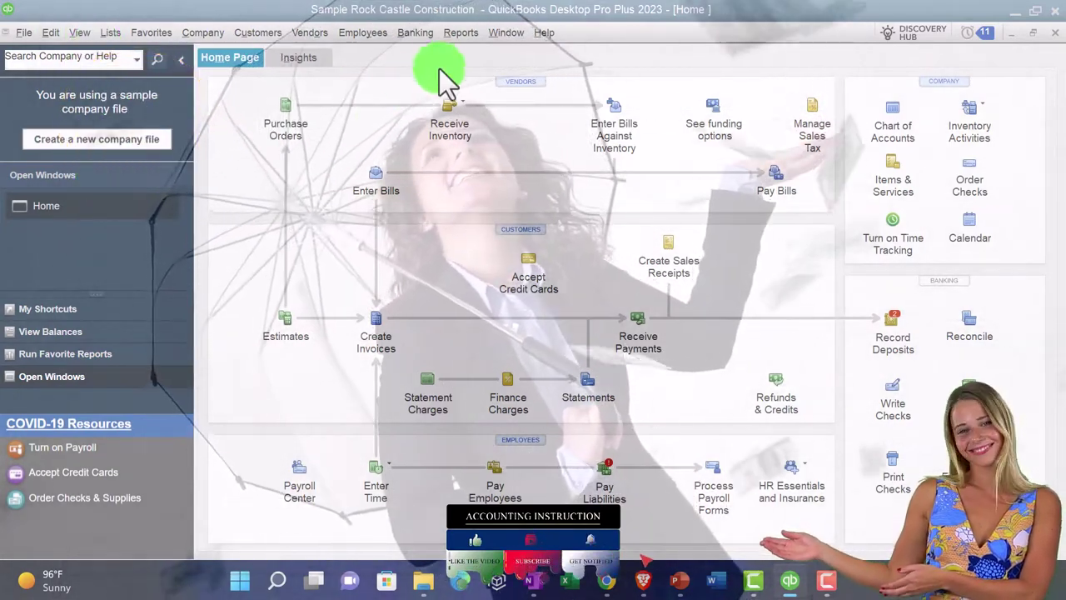
Open the Profit & Loss Standard report and set its date range from 01/01/2024 to 12/31/2024
left_click(460, 33)
mouse_move(512, 159)
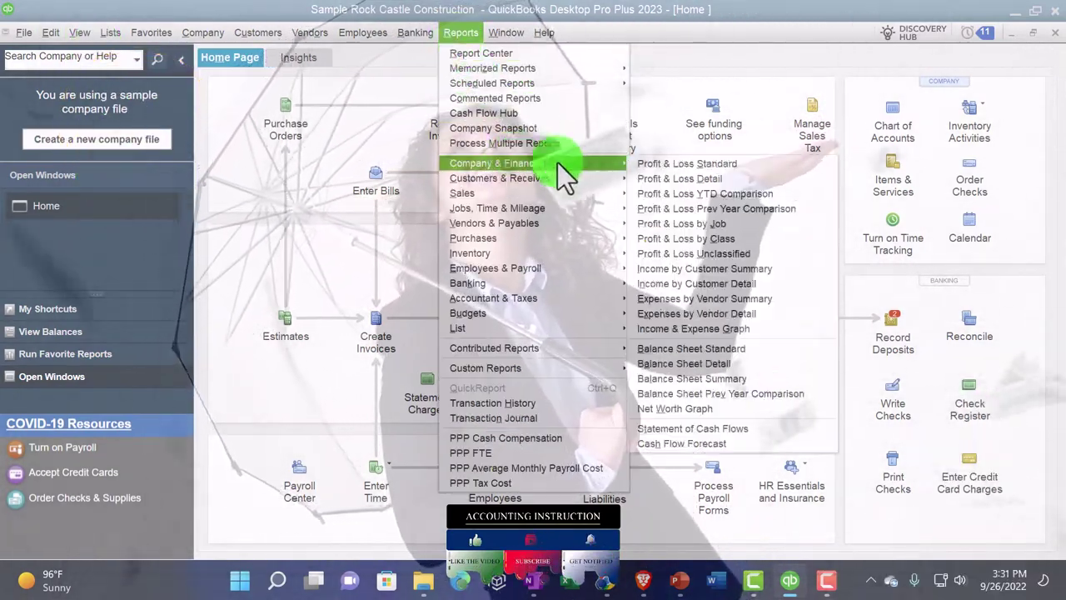
left_click(652, 163)
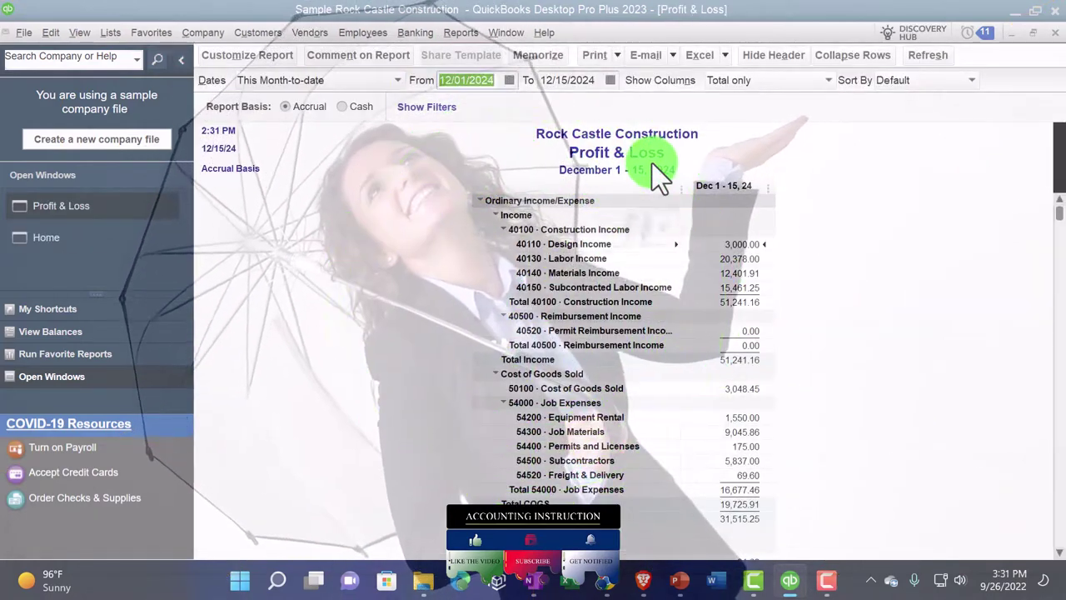
key("Tab")
type("01/01/2024")
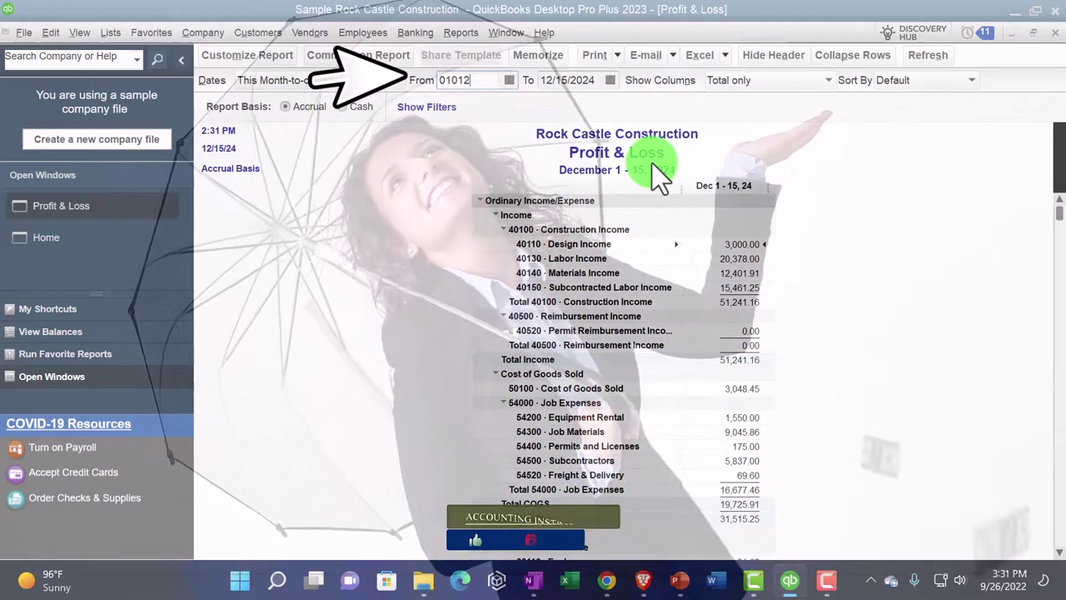
key("Tab")
type("123124")
key("Tab")
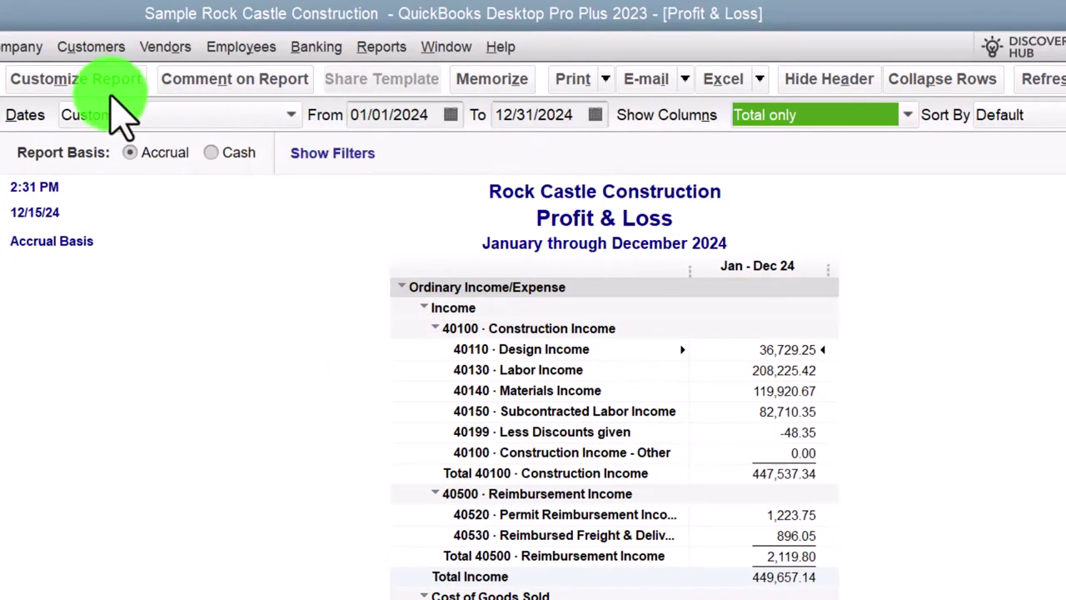
Customize the Profit & Loss report with a larger column label font and apply the change to all related fonts
left_click(102, 83)
left_click(366, 55)
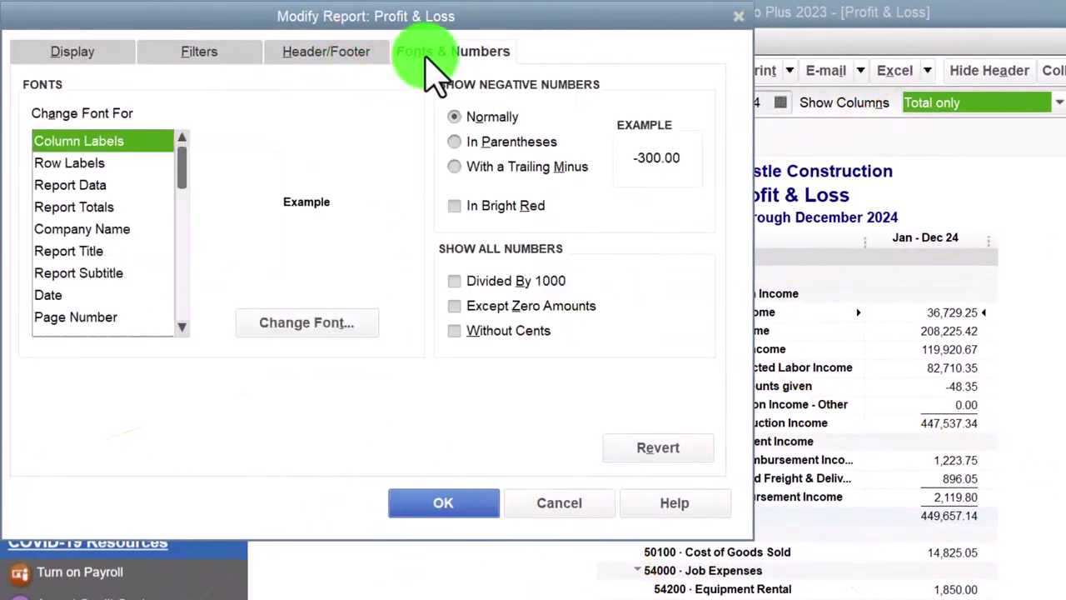
left_click(349, 333)
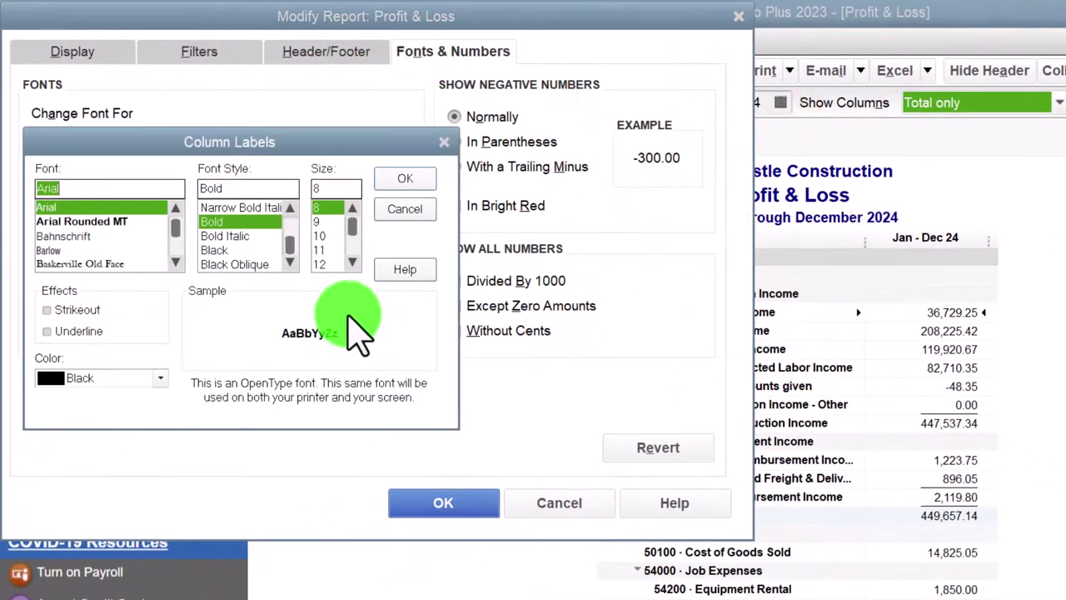
left_click(392, 180)
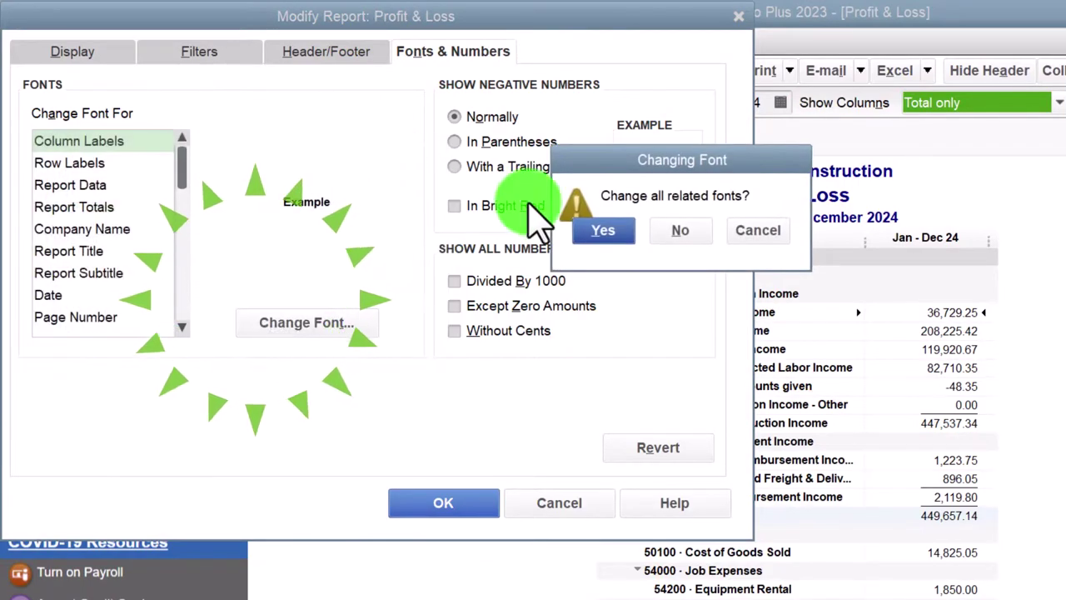
left_click(606, 230)
left_click(450, 500)
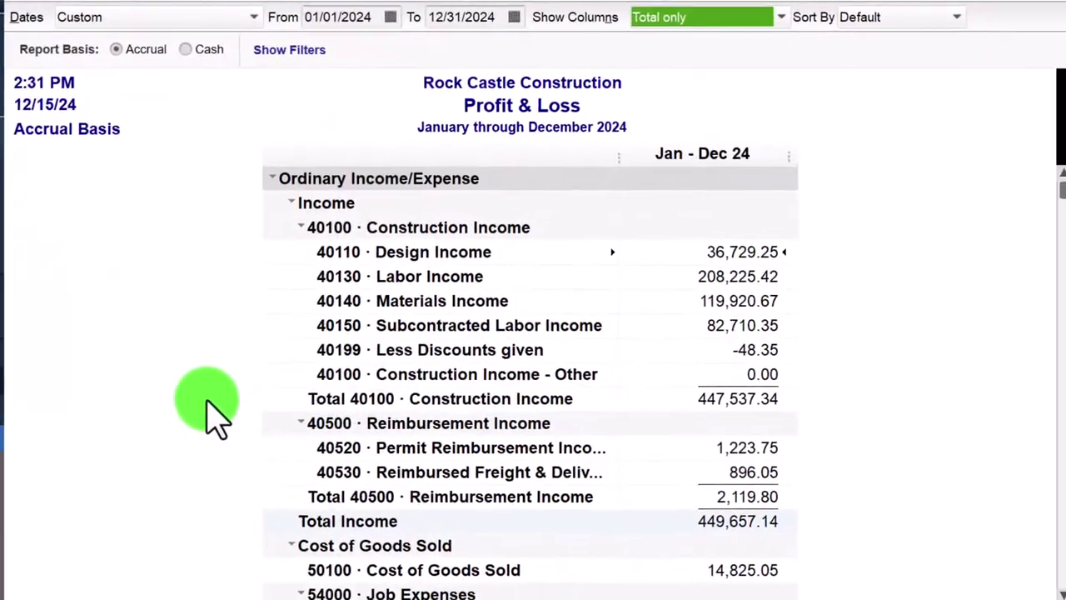
Open the Balance Sheet Standard report and set its as-of date to 12/31/2024
left_click(326, 39)
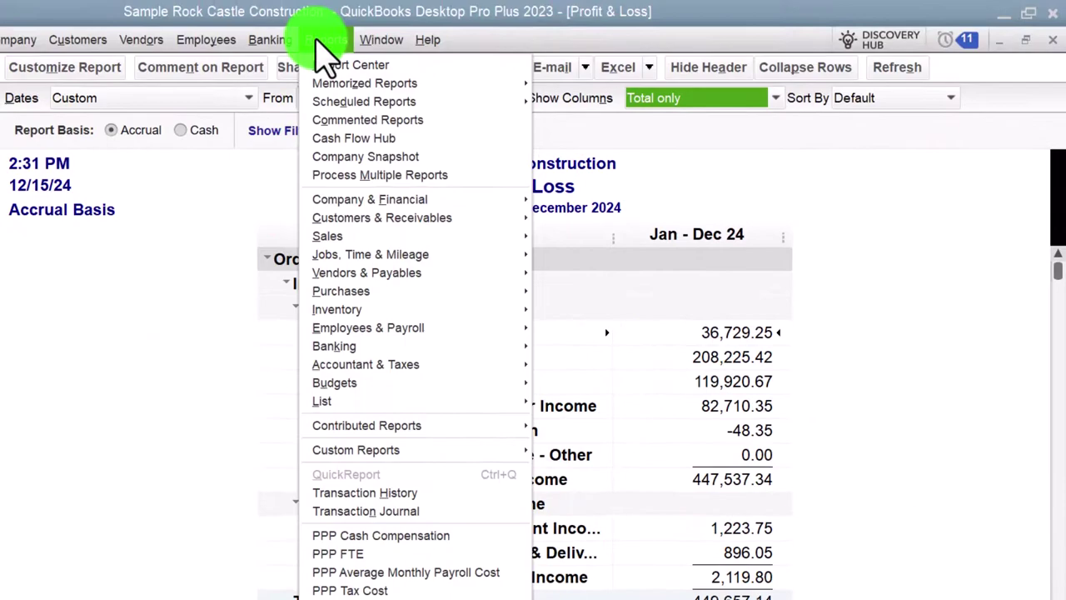
mouse_move(374, 237)
mouse_move(454, 201)
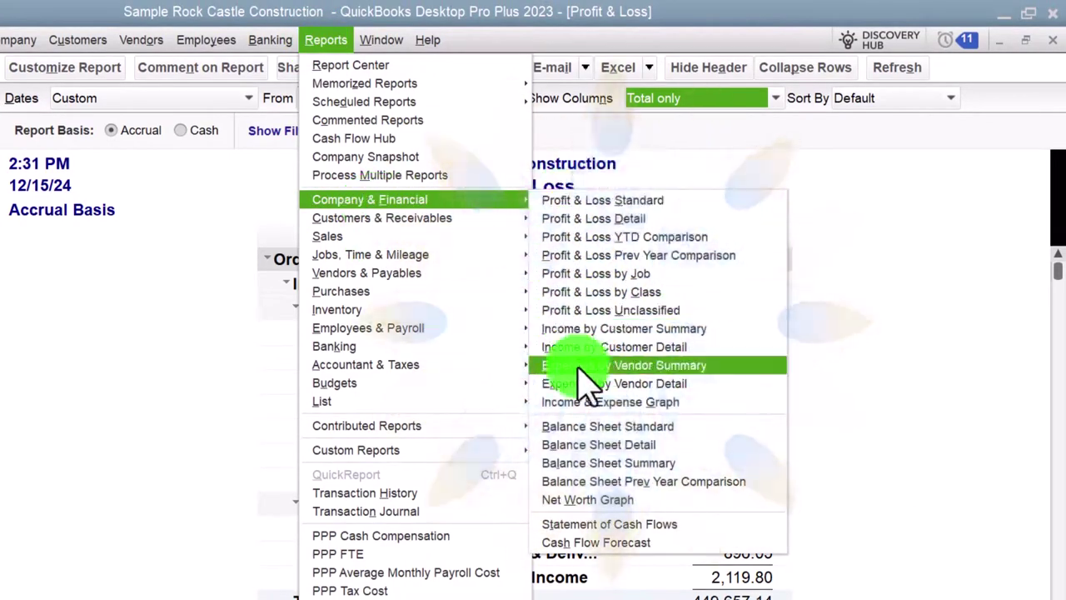
left_click(587, 426)
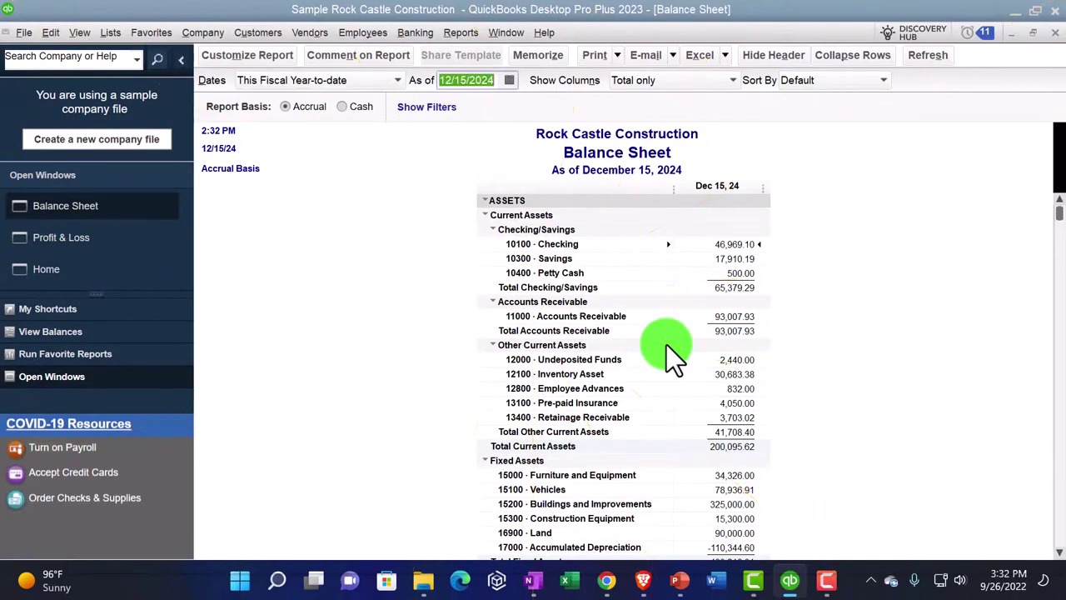
type("12/31/2024")
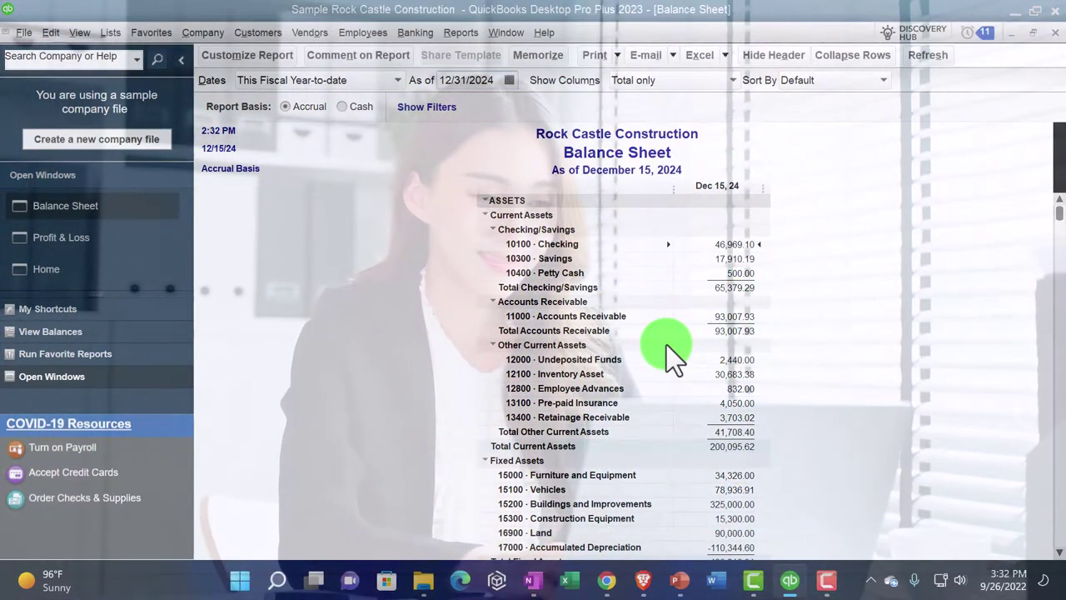
key("Tab")
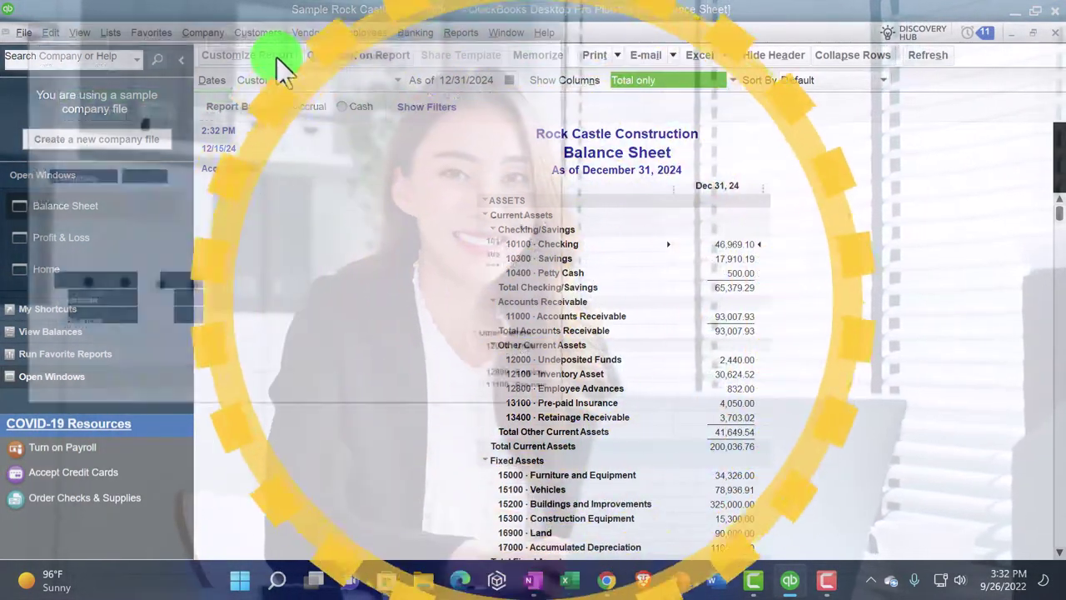
Customize the Balance Sheet report with a larger column label font and apply the change to all related fonts
left_click(277, 58)
left_click(337, 41)
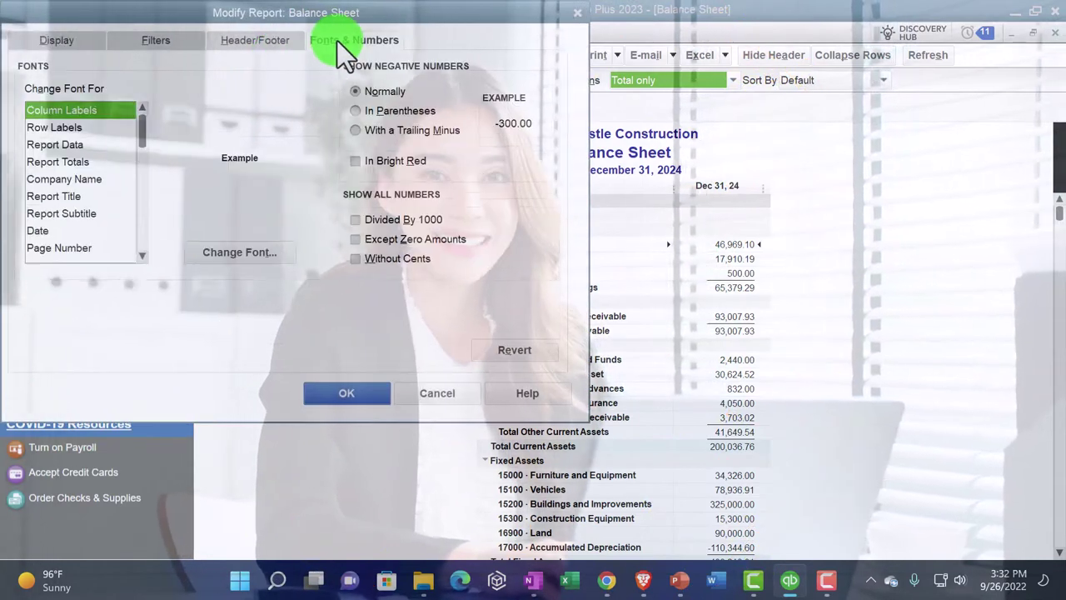
left_click(258, 251)
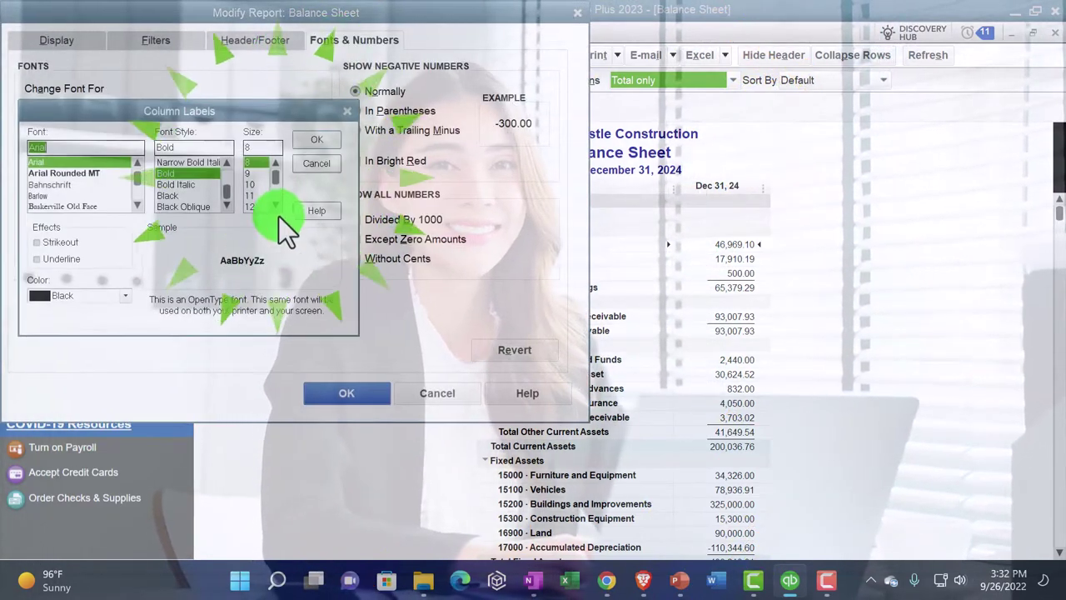
left_click(301, 142)
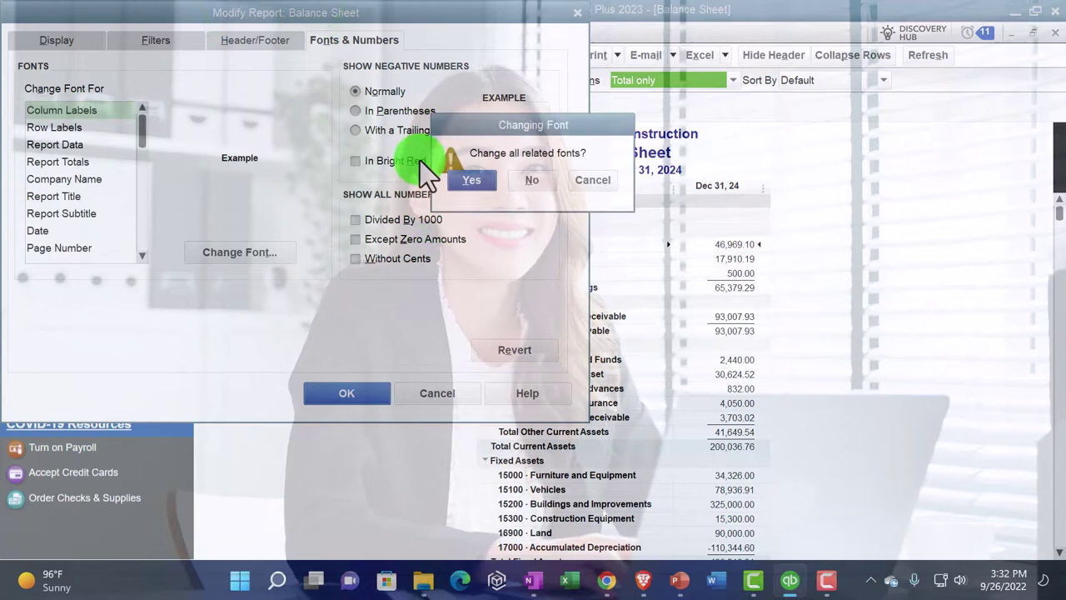
left_click(476, 183)
left_click(372, 388)
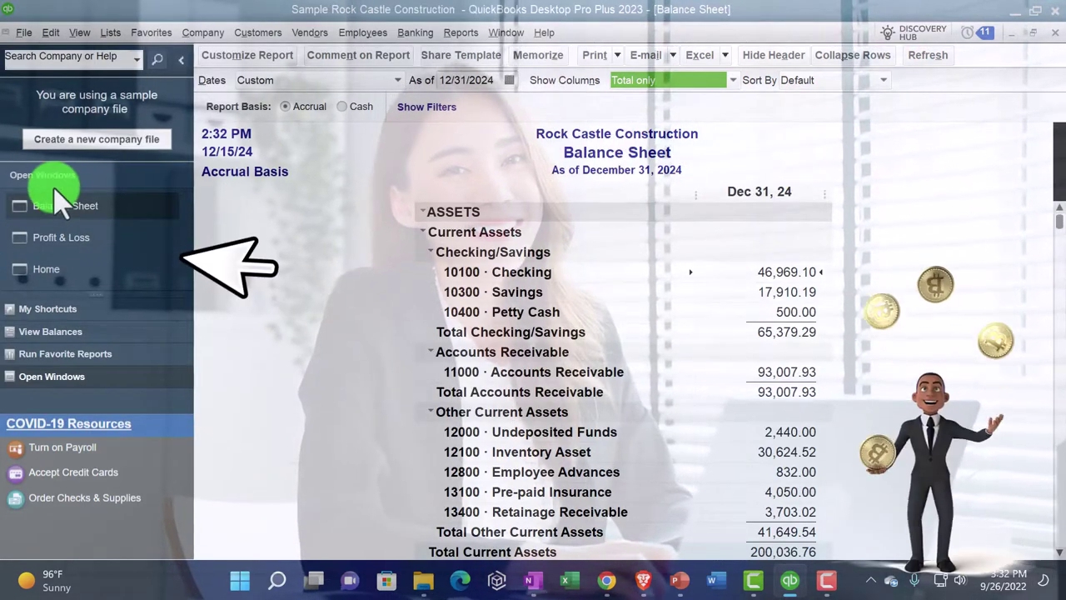
Return to the Home page and open the Customer Center
left_click(55, 270)
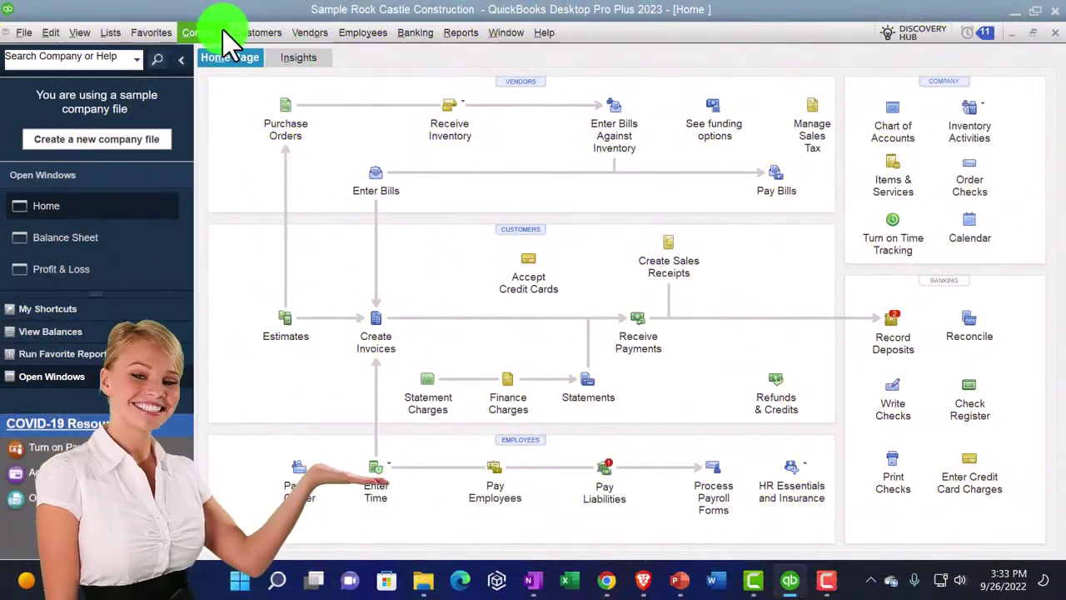
left_click(244, 32)
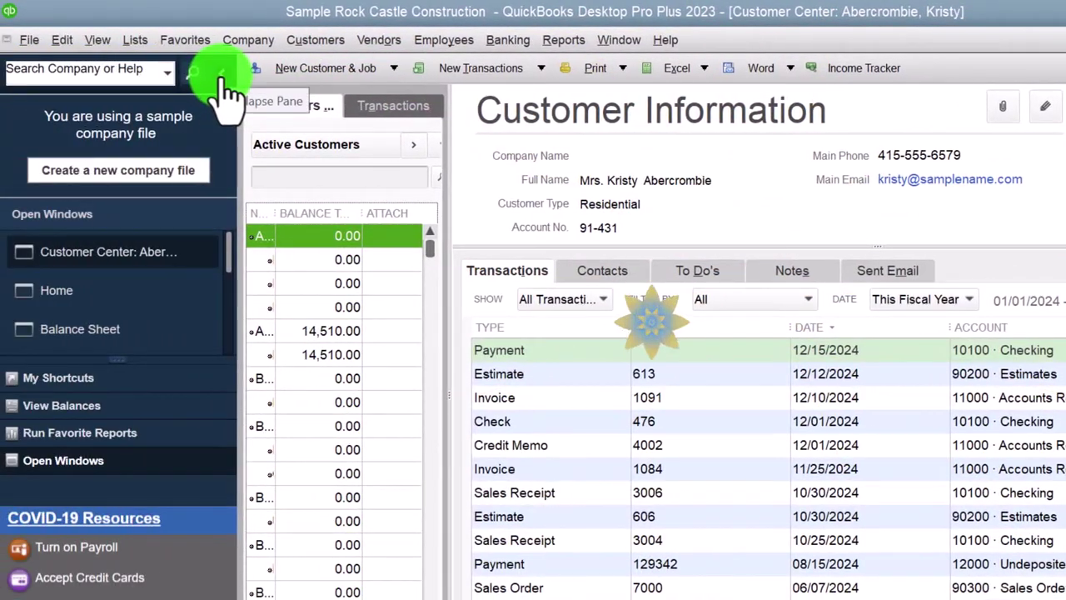
Collapse the Open Windows pane and widen the customer list along with its Name column
left_click(219, 79)
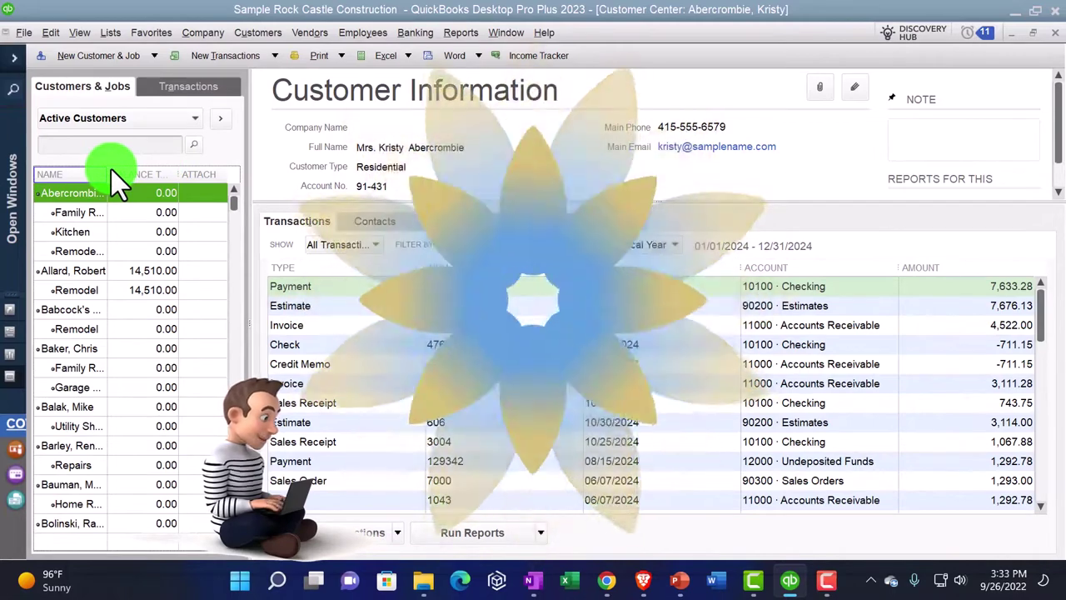
left_click_drag(111, 167, 125, 167)
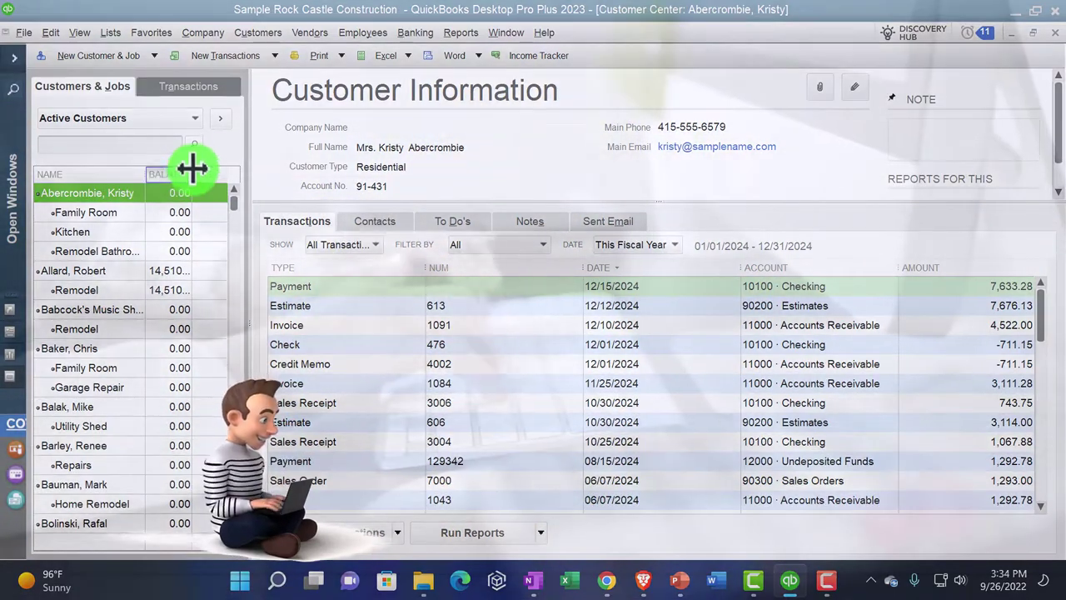
left_click_drag(248, 207, 283, 208)
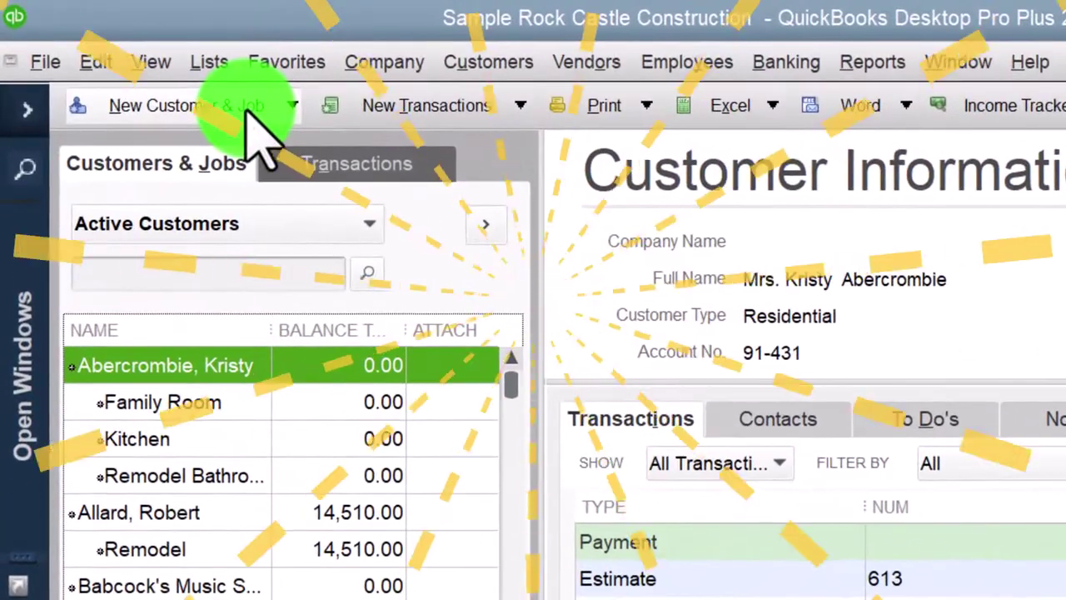
Open a blank New Customer form to examine its address info fields, and close it without entering anything
left_click(129, 55)
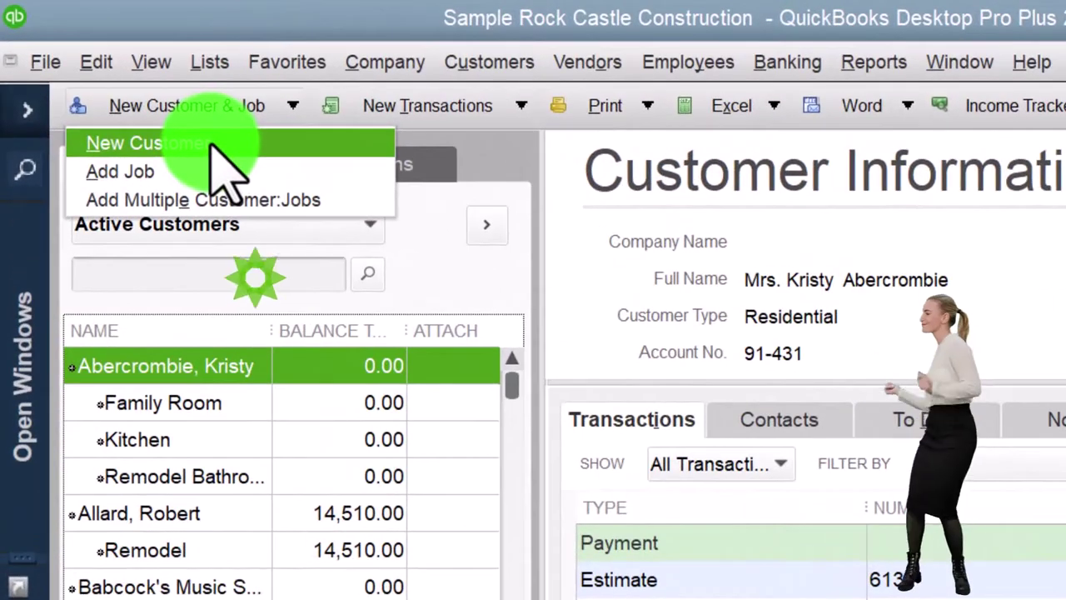
left_click(130, 89)
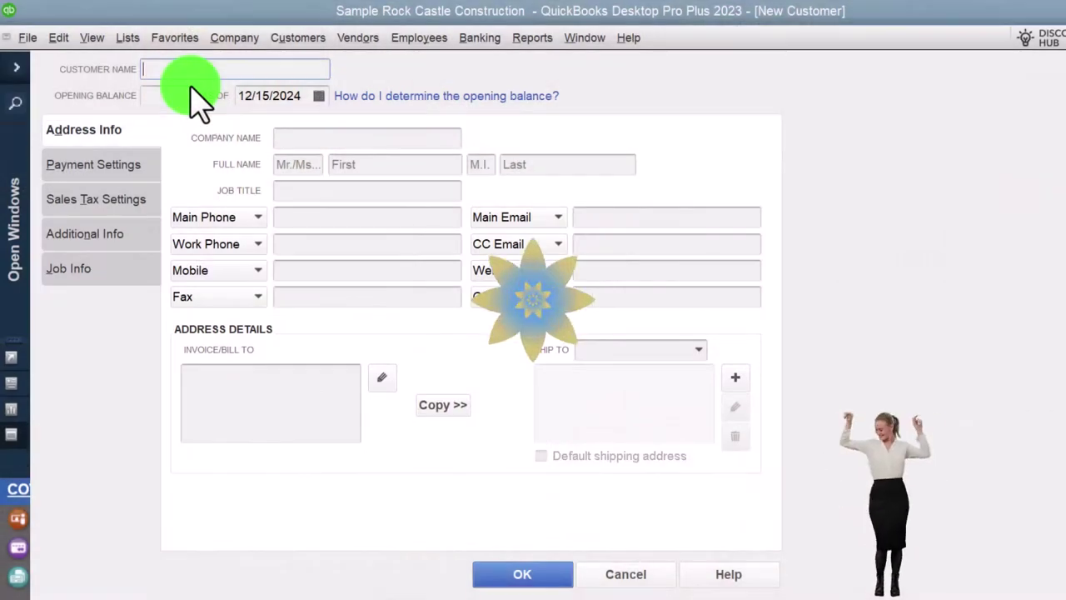
left_click(290, 143)
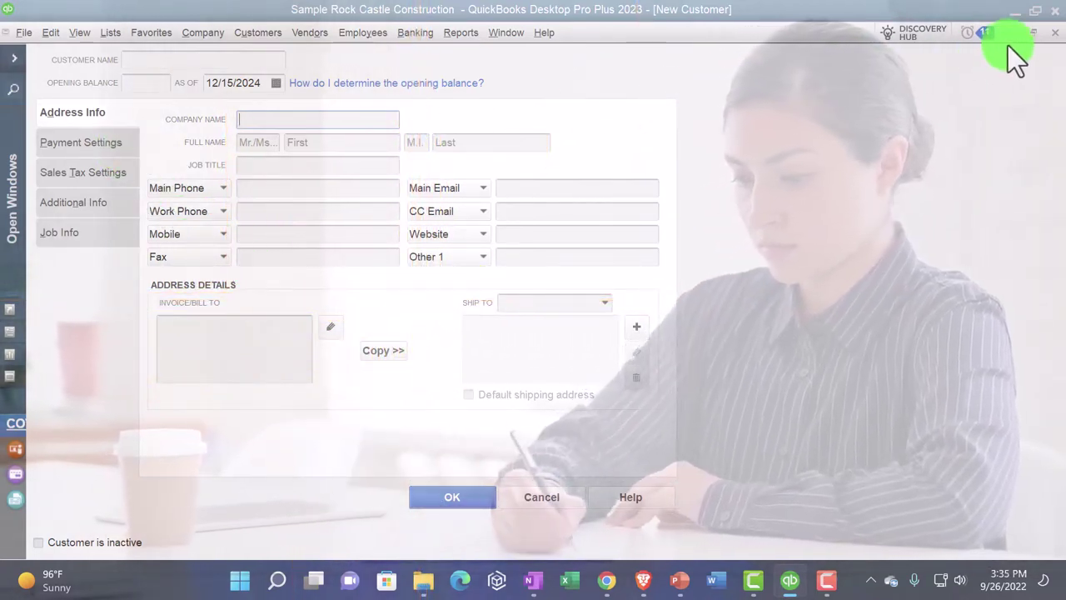
left_click(1054, 33)
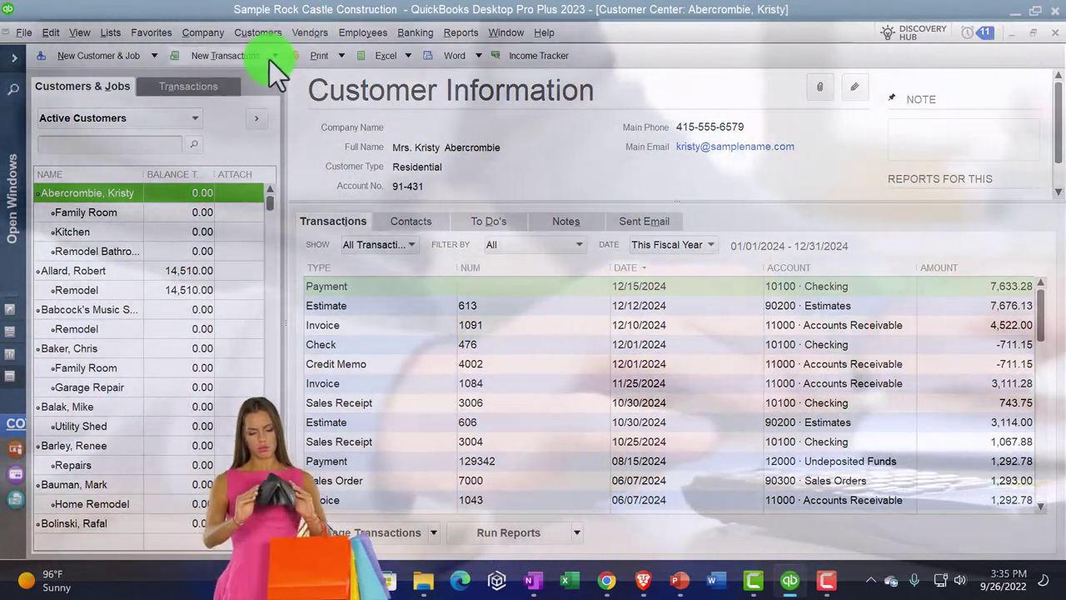
Start a new invoice for the selected customer to examine its customer choices, and close it without recording the transaction
left_click(269, 60)
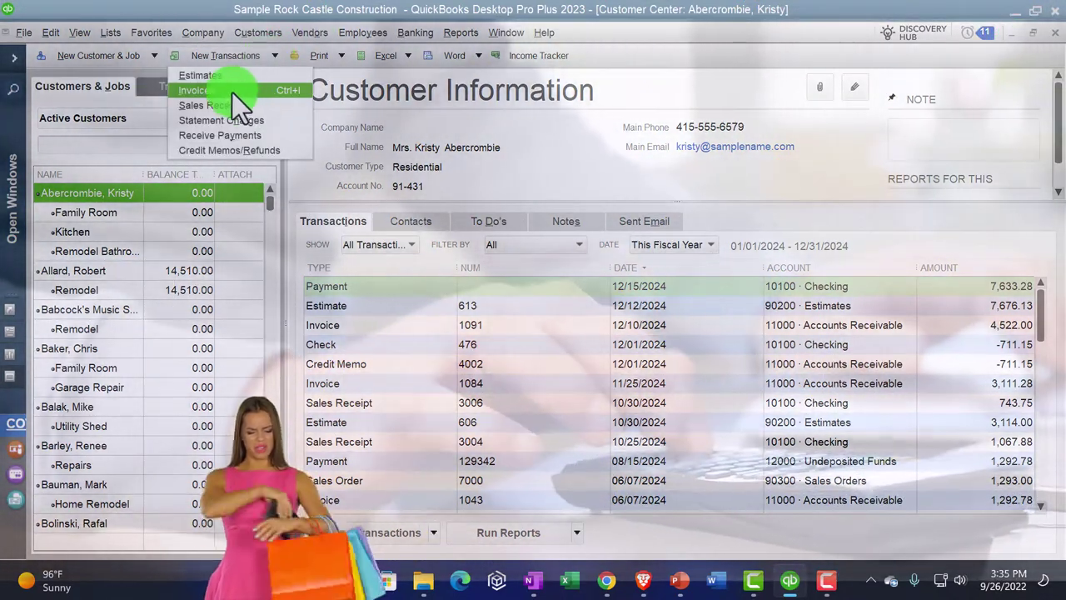
left_click(232, 93)
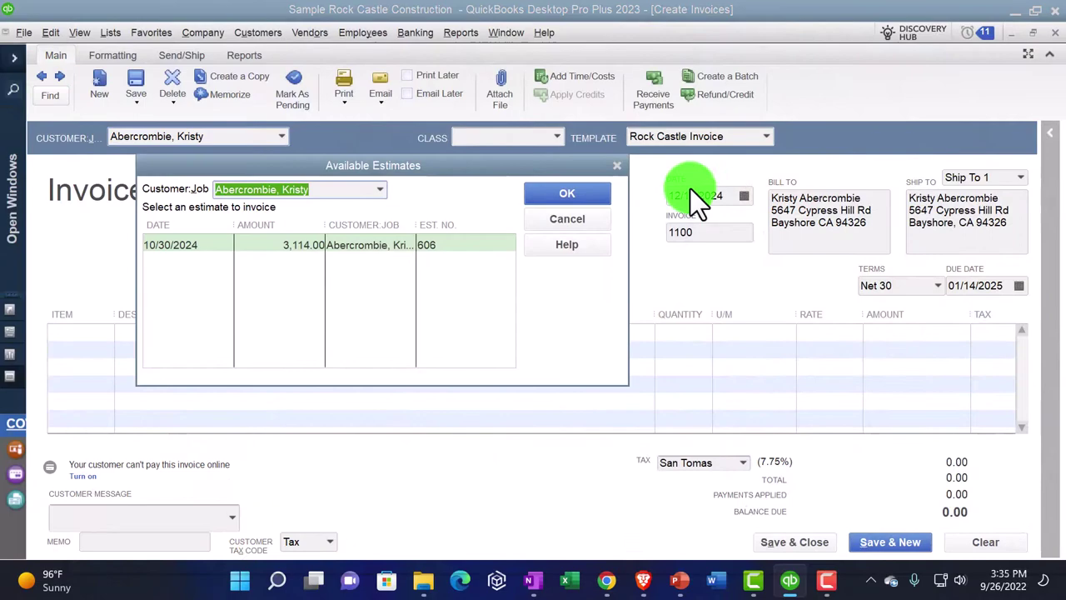
left_click(599, 194)
left_click(537, 192)
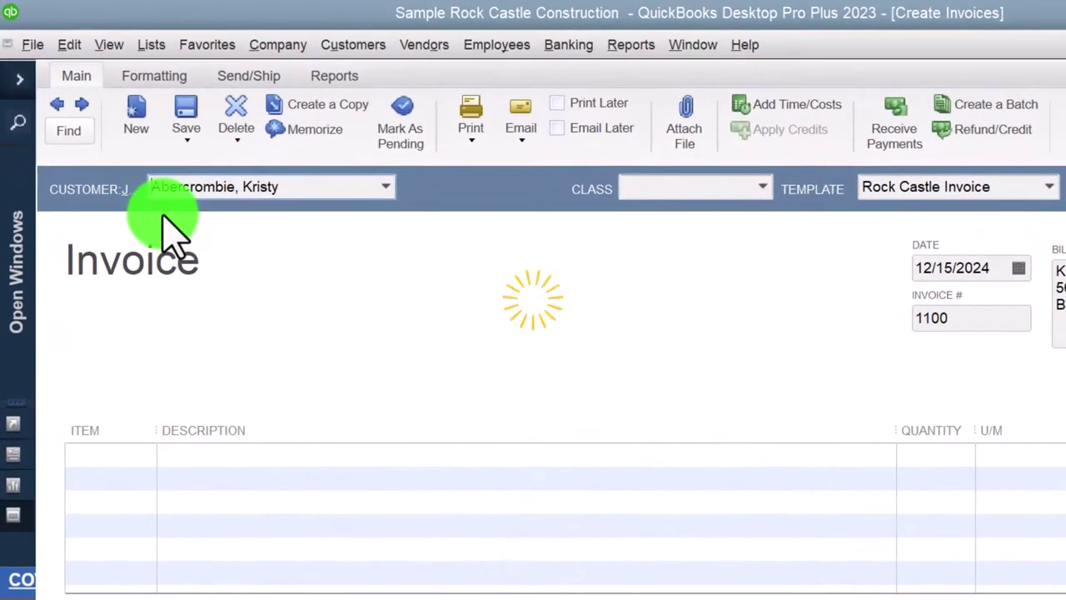
left_click(383, 193)
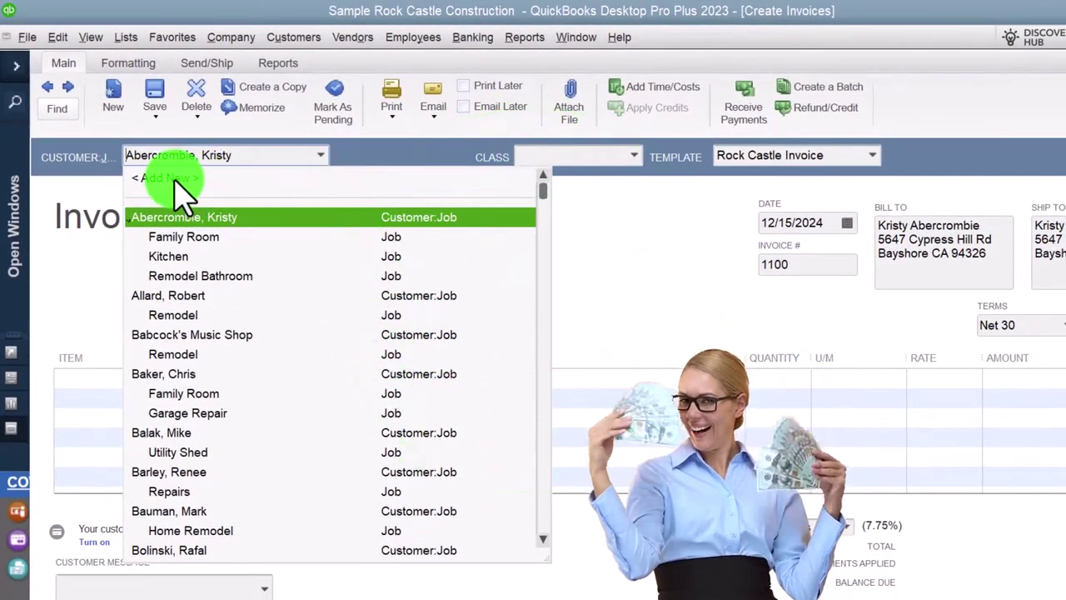
left_click(607, 237)
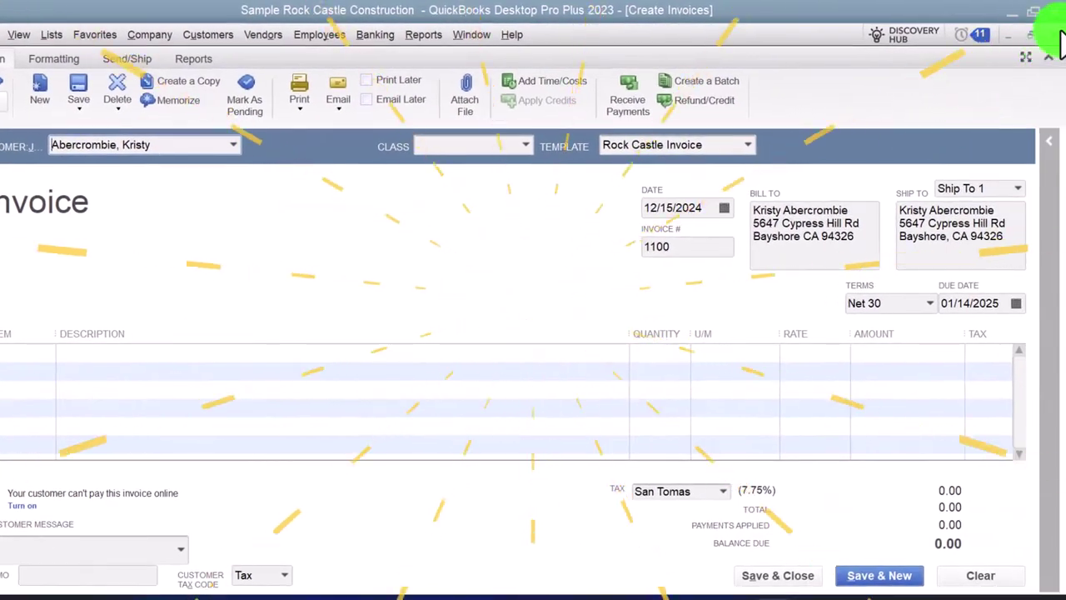
left_click(1054, 35)
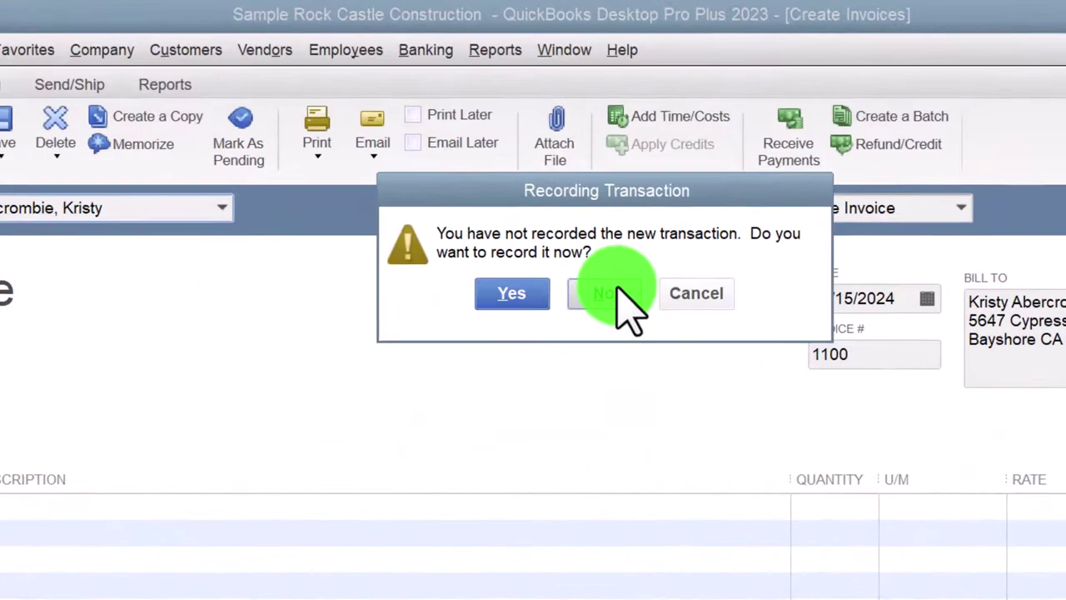
left_click(499, 205)
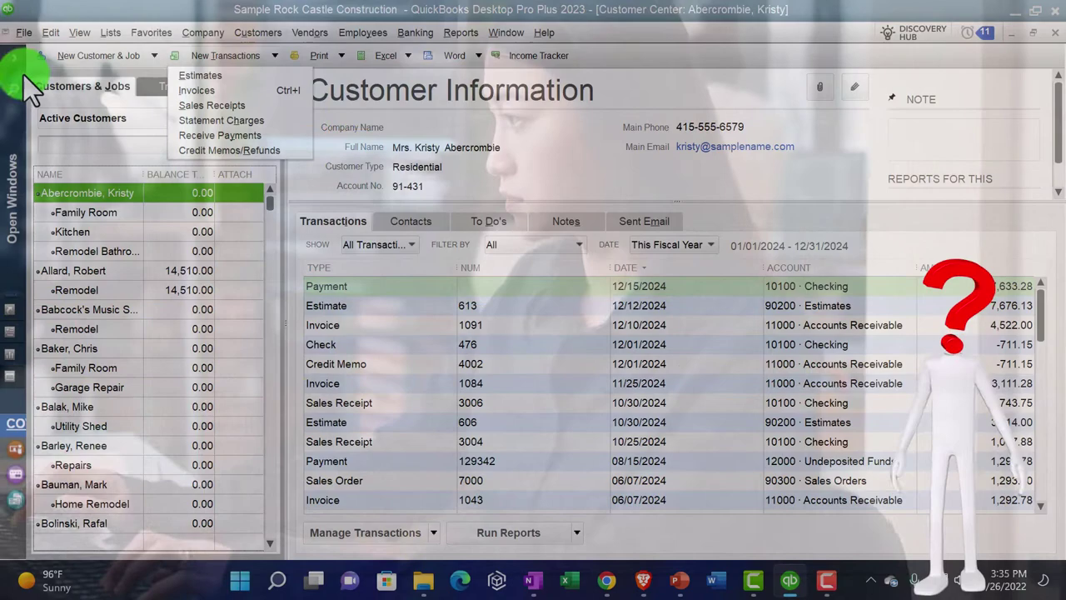
Expand the Open Windows pane to view the Home page, and return to the Customer Center with the pane collapsed
left_click(13, 59)
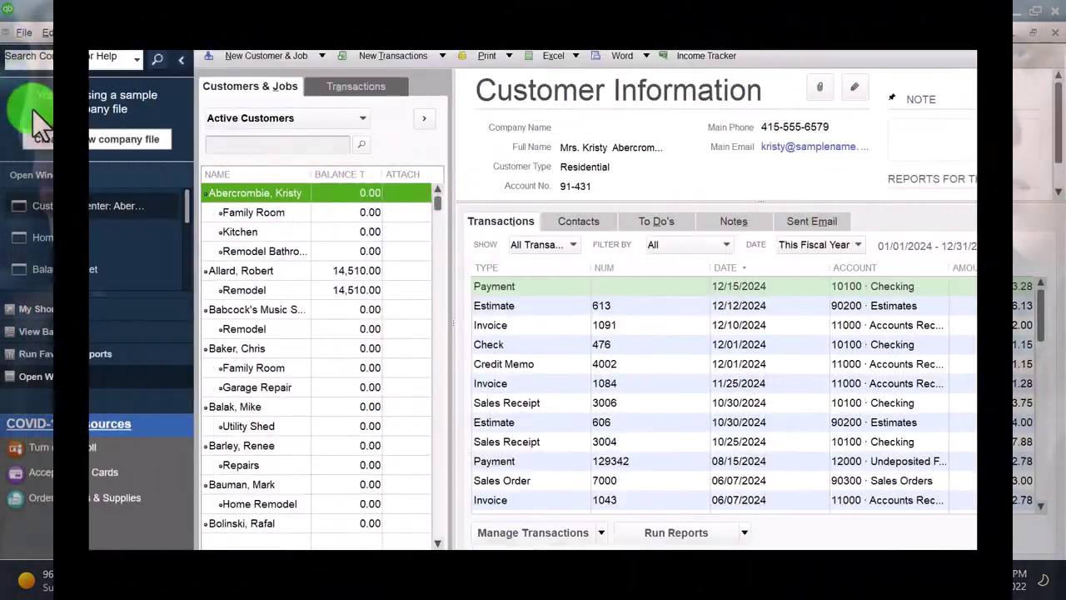
left_click(43, 238)
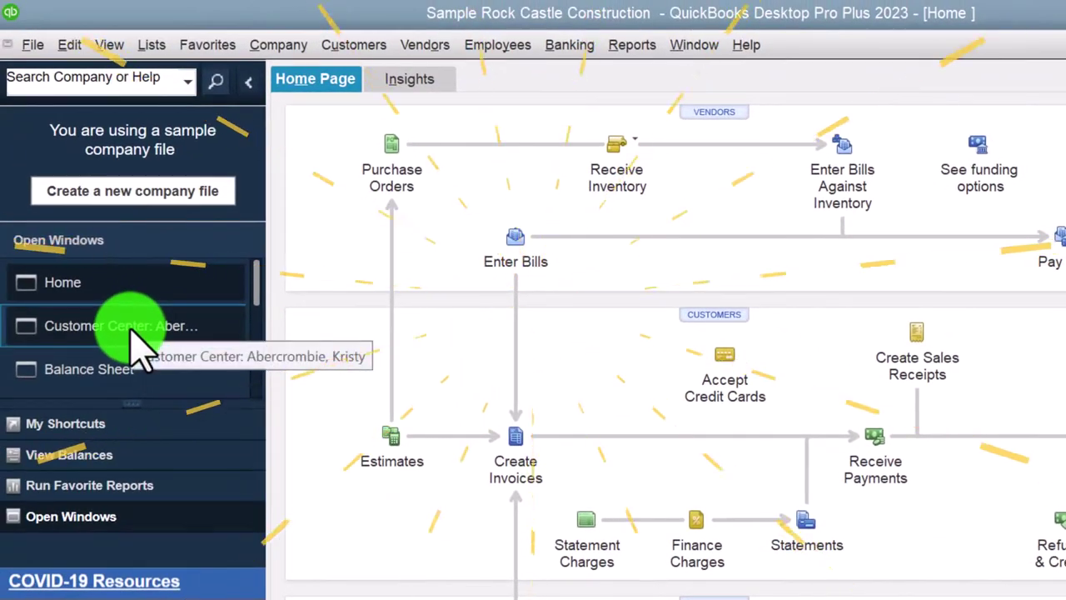
left_click(130, 330)
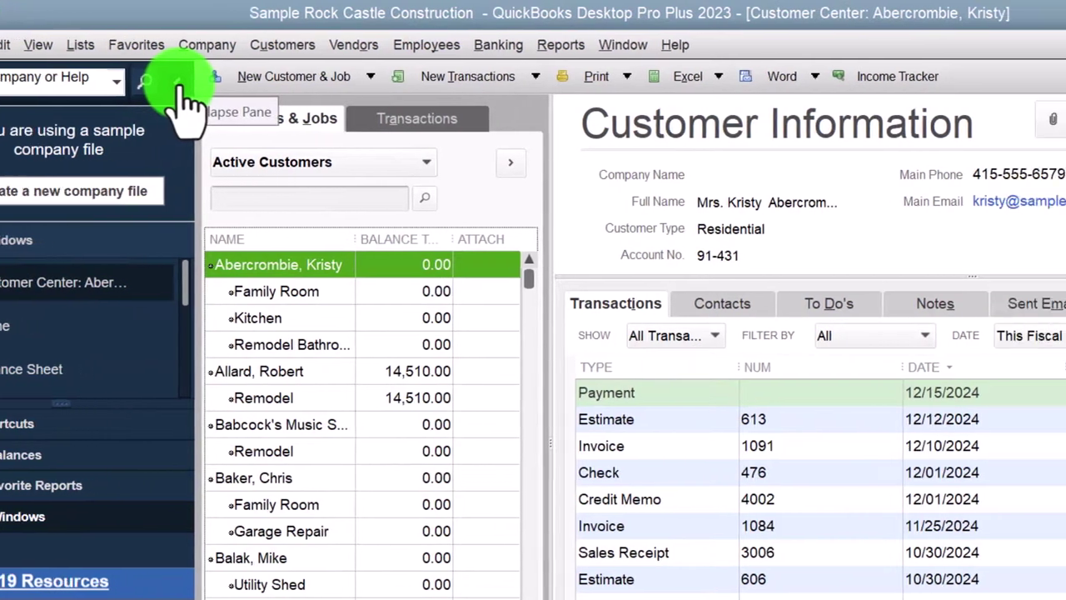
left_click(179, 87)
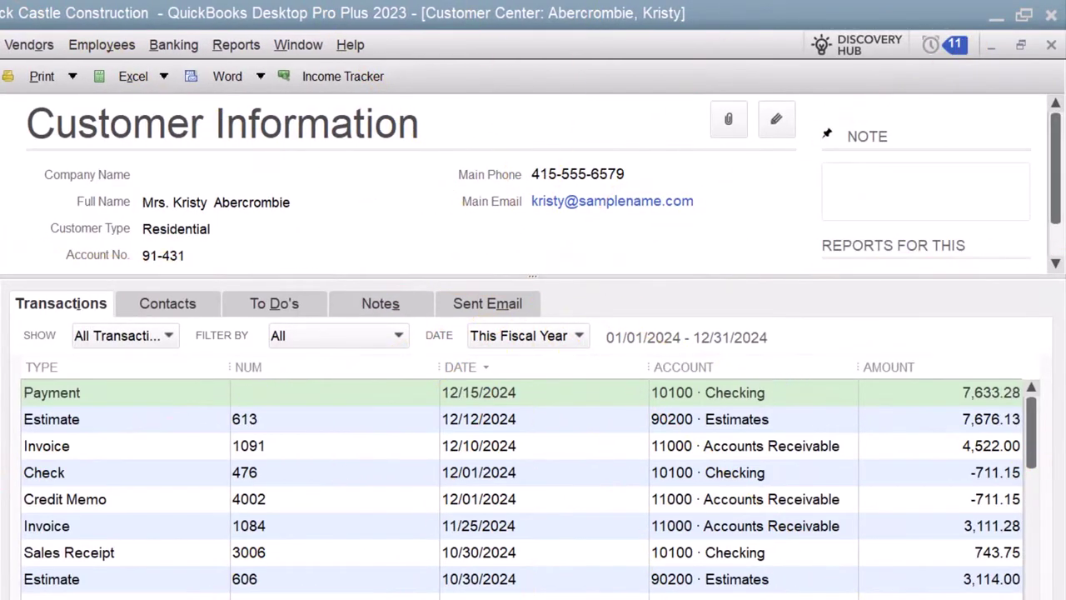
Compare the customer transaction types available from New Transactions, the Customers commands and Manage Transactions without starting one
left_click(209, 84)
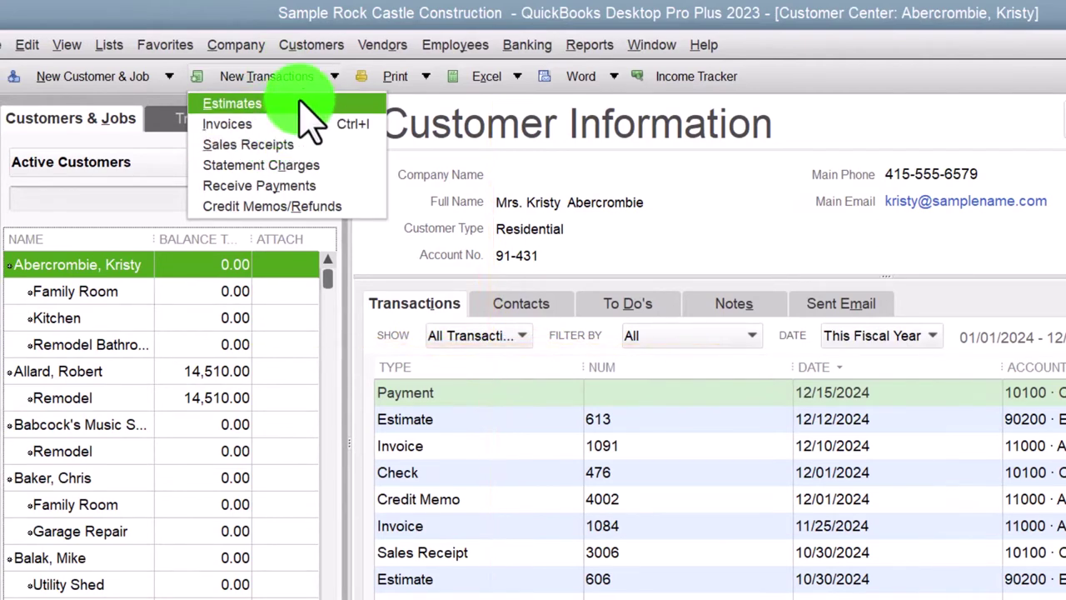
left_click(321, 46)
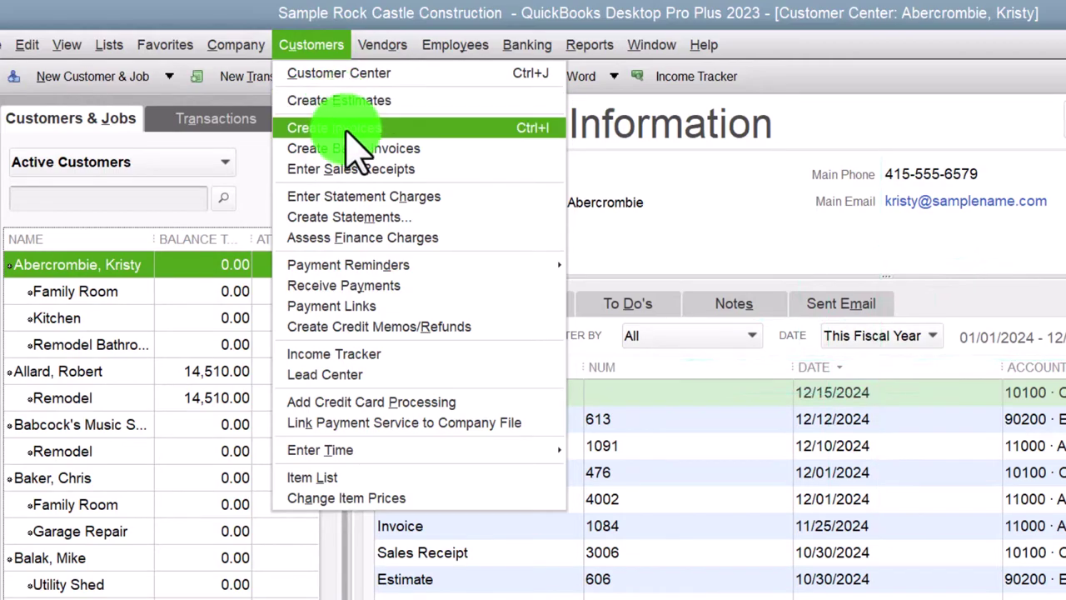
left_click(310, 45)
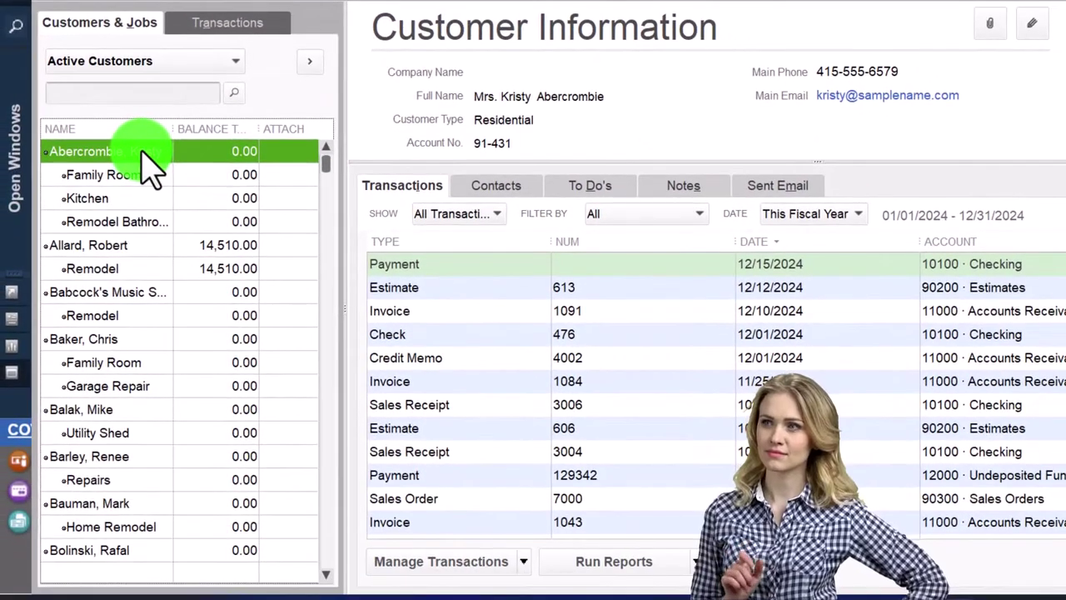
left_click(522, 563)
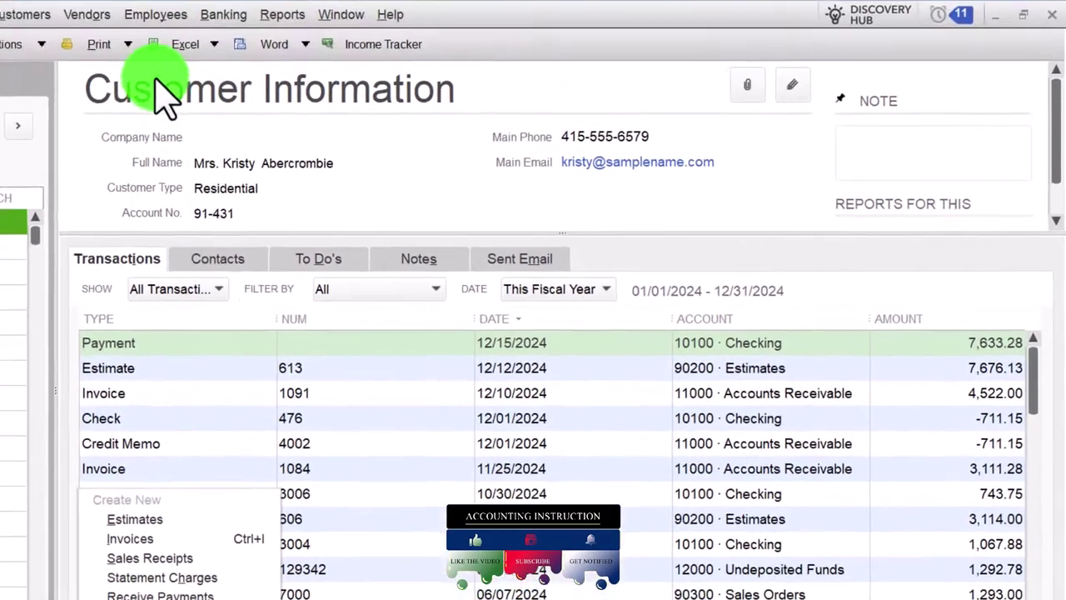
left_click(114, 89)
Review the Customer Center's print, Excel and Word options without choosing any of them
left_click(106, 76)
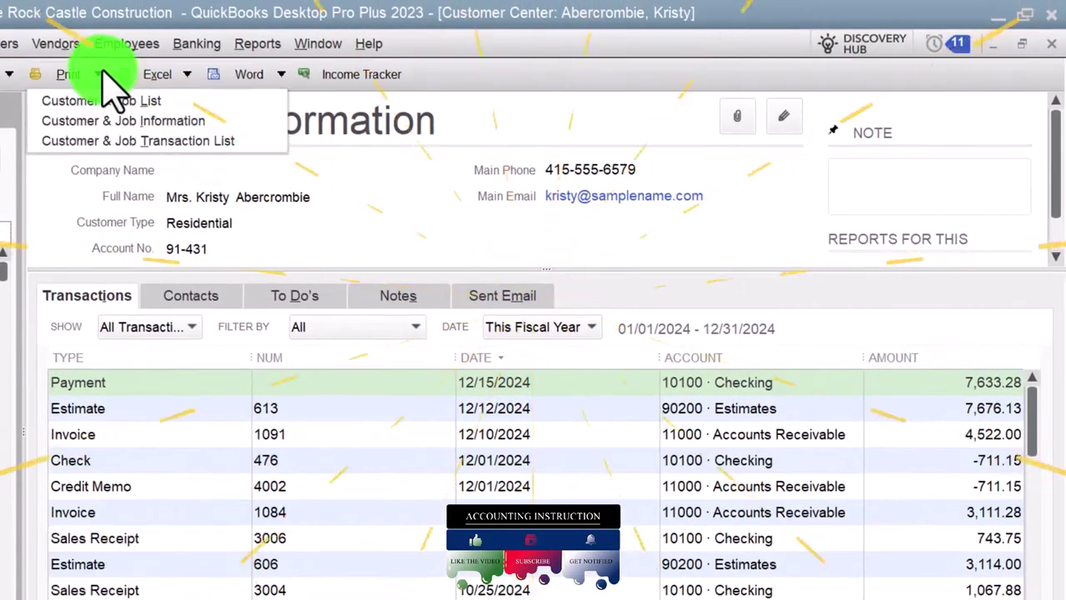
left_click(188, 74)
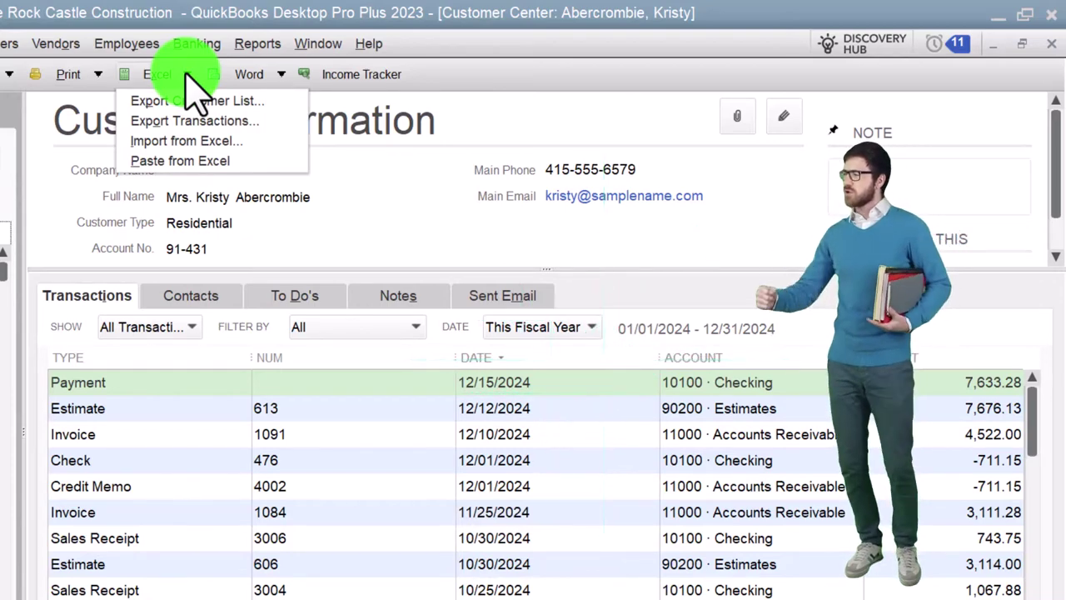
left_click(278, 83)
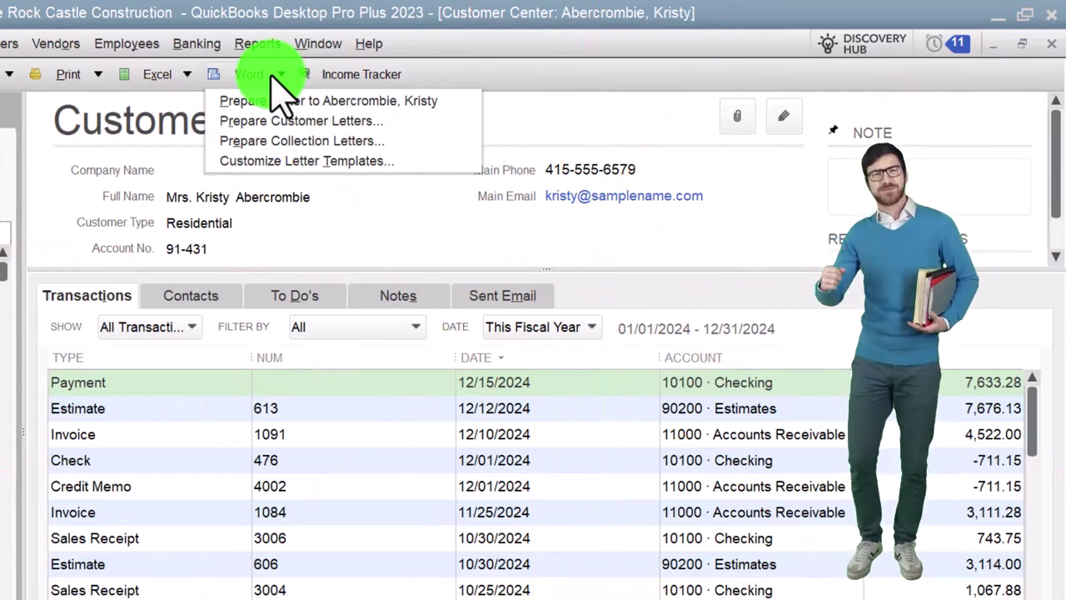
Open the Income Tracker to examine its customer and job filter, and return to a maximized Customer Center
left_click(354, 82)
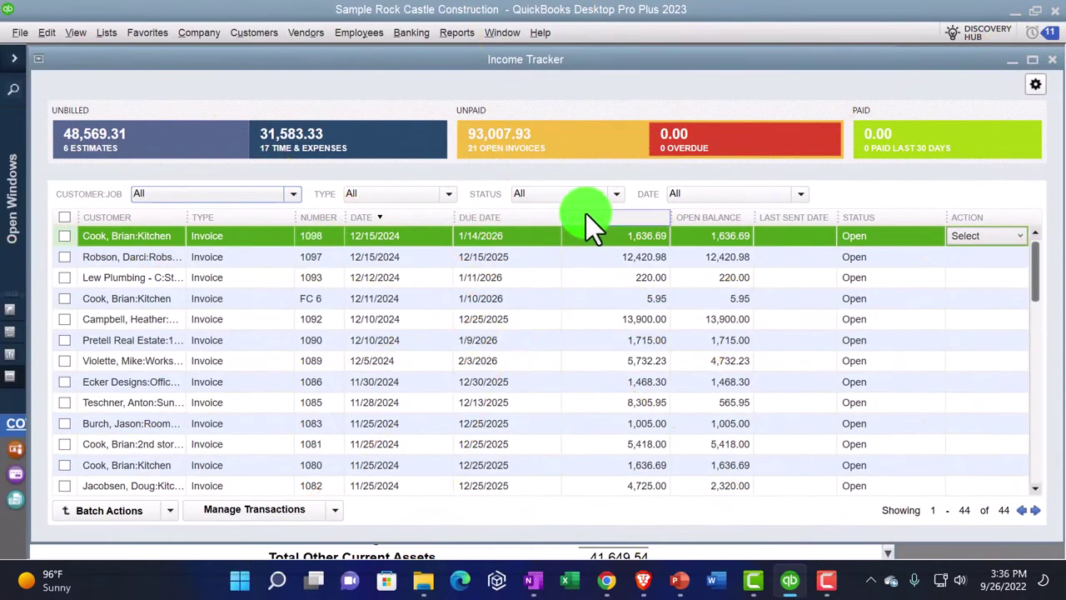
left_click(292, 197)
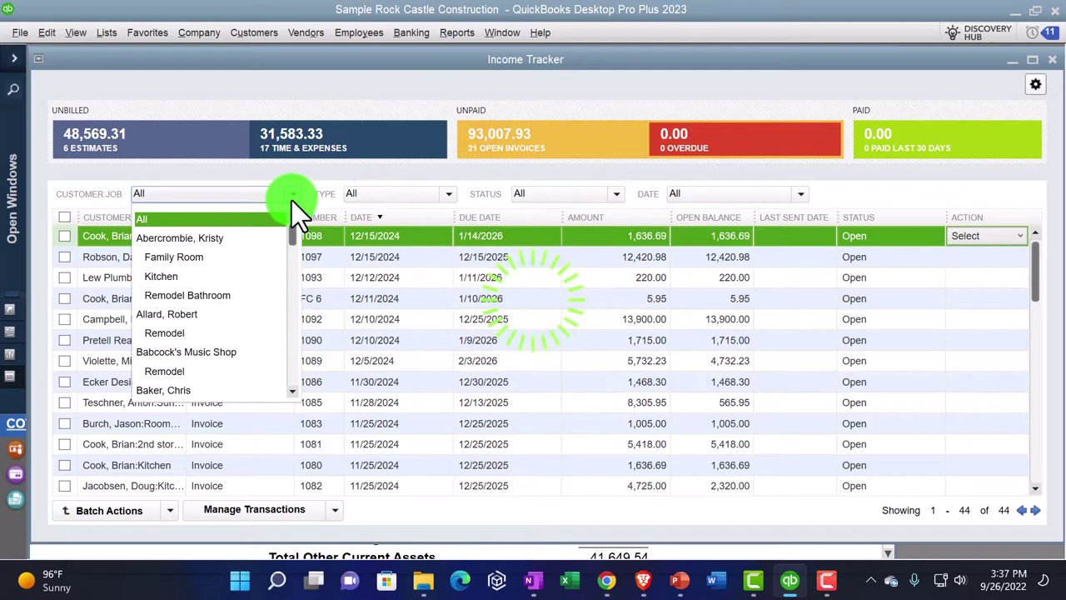
left_click(291, 200)
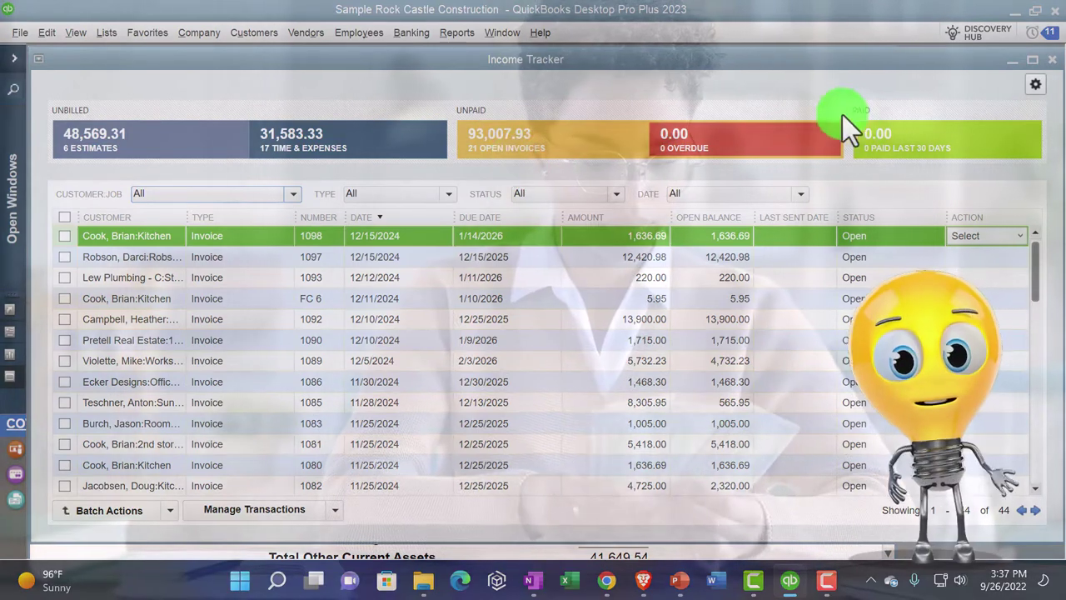
left_click(1051, 62)
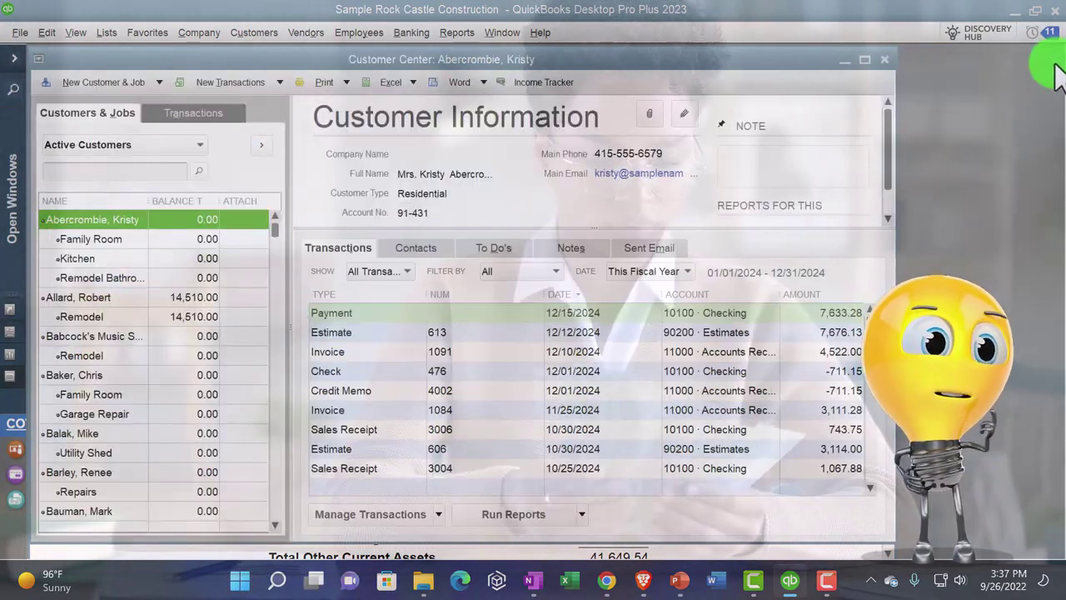
left_click(864, 60)
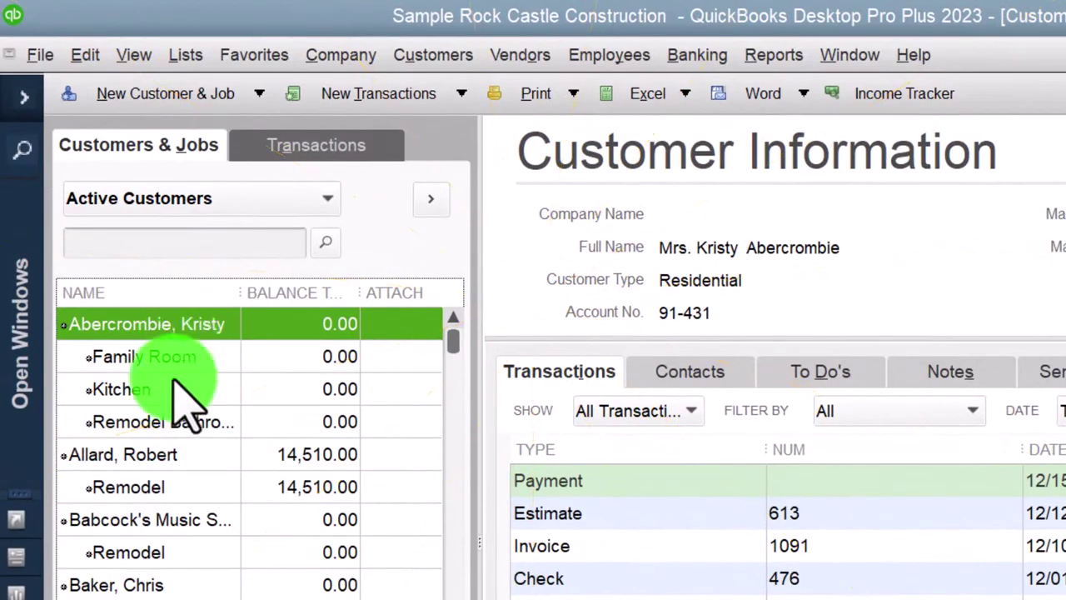
Browse the customer list, view the first customer with its Family Room and Kitchen jobs, and check the options for adding jobs
scroll(154, 428, "down", 2)
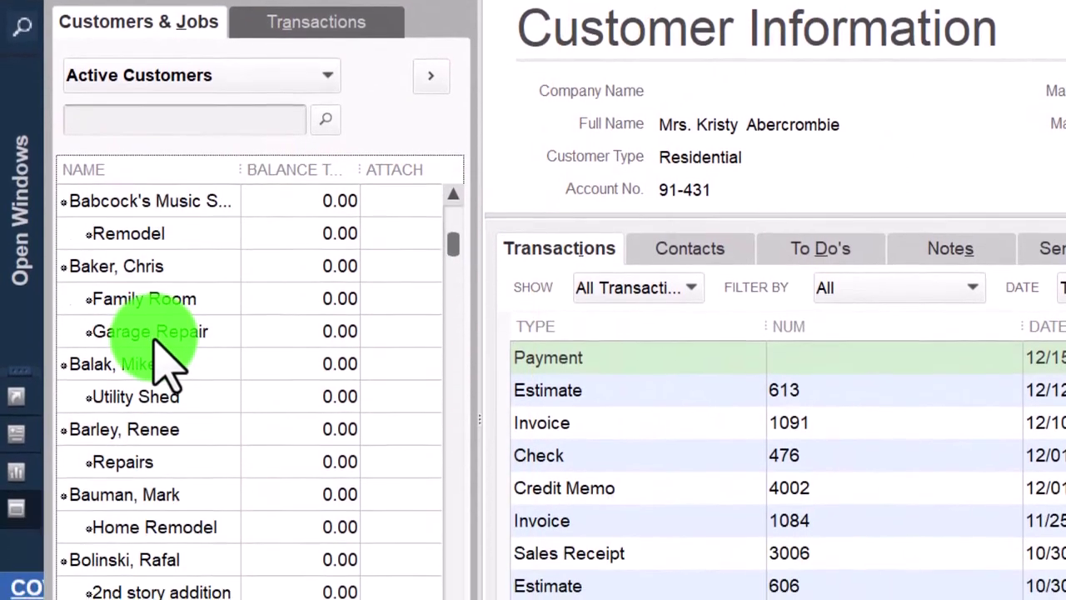
scroll(183, 435, "up", 2)
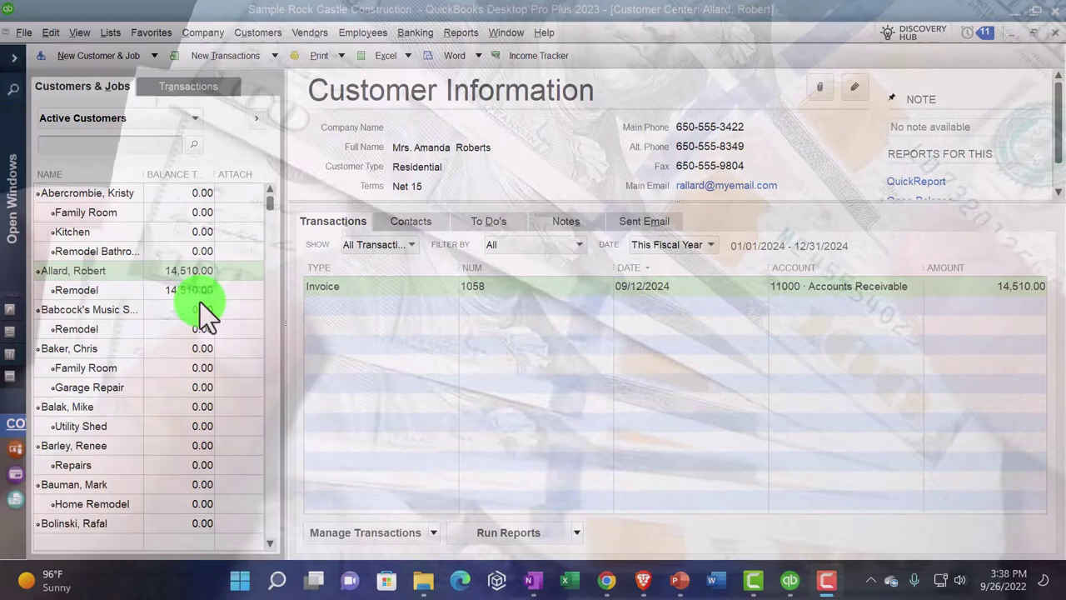
left_click(100, 193)
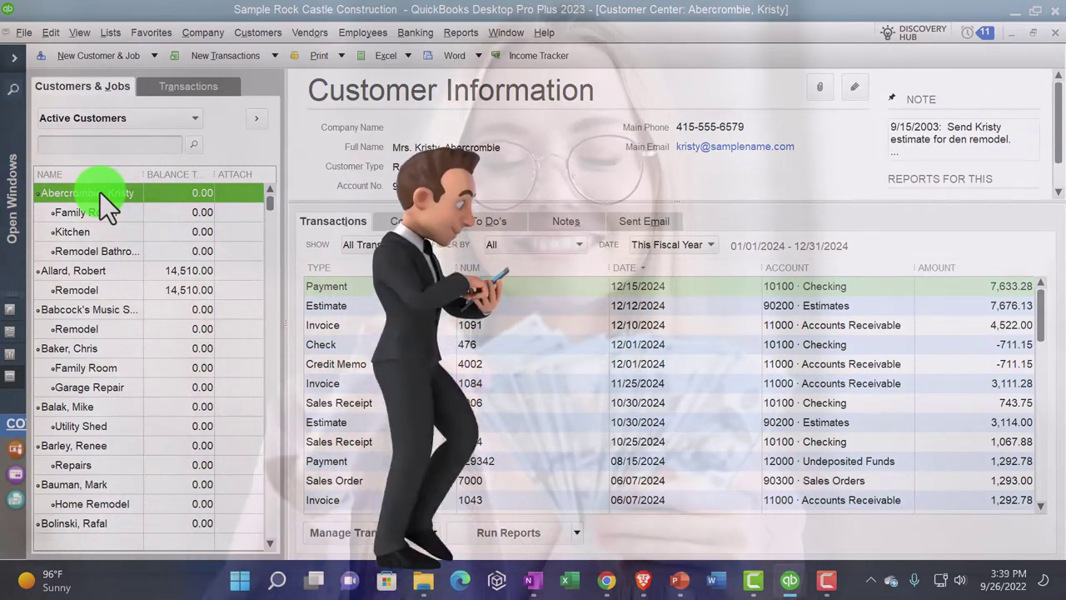
left_click(90, 213)
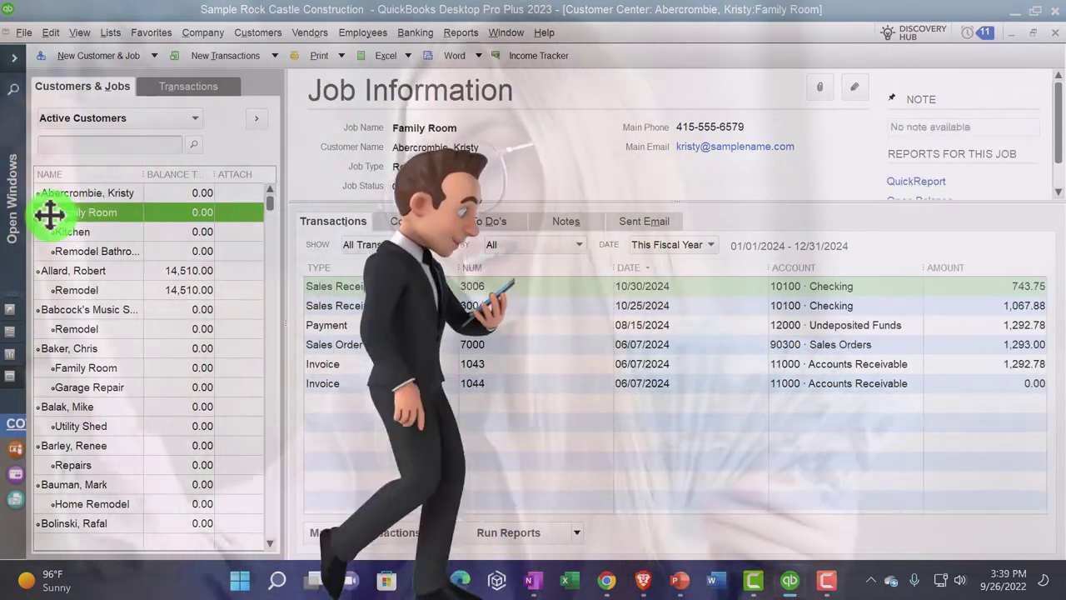
left_click(67, 232)
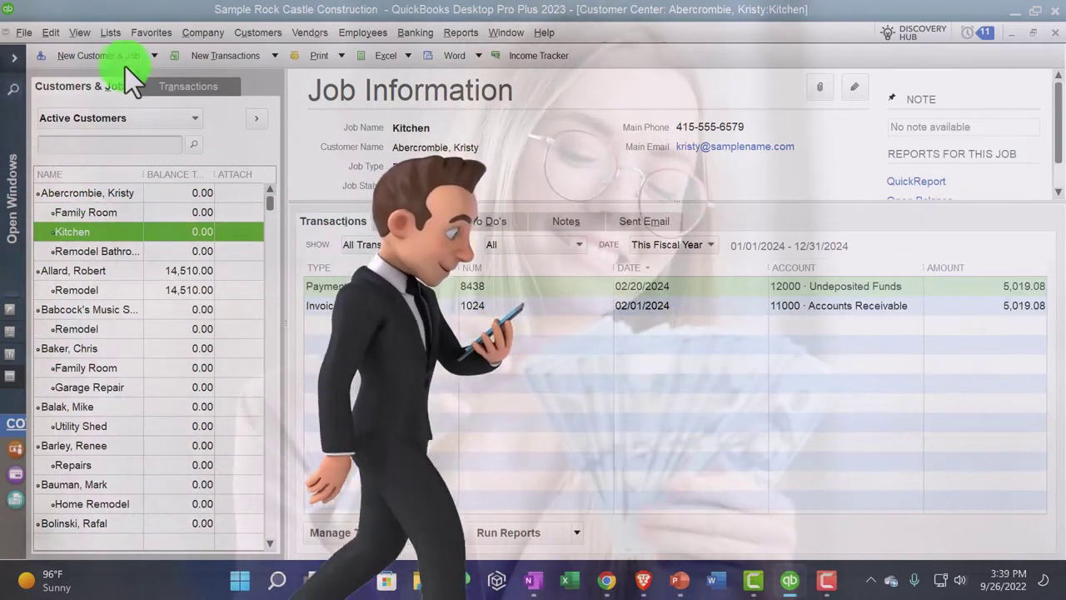
left_click(118, 56)
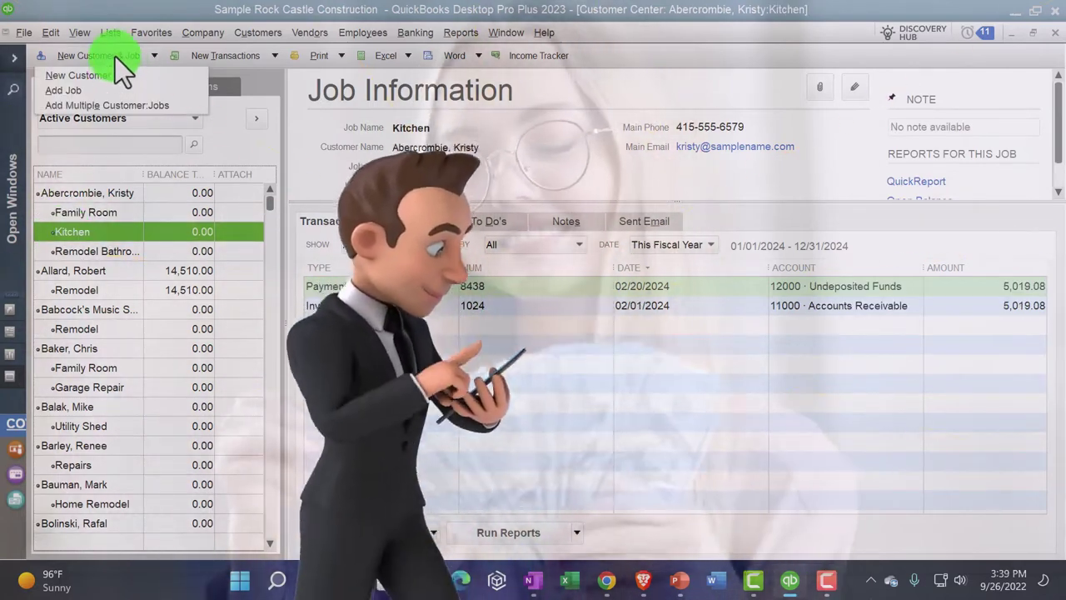
left_click(115, 56)
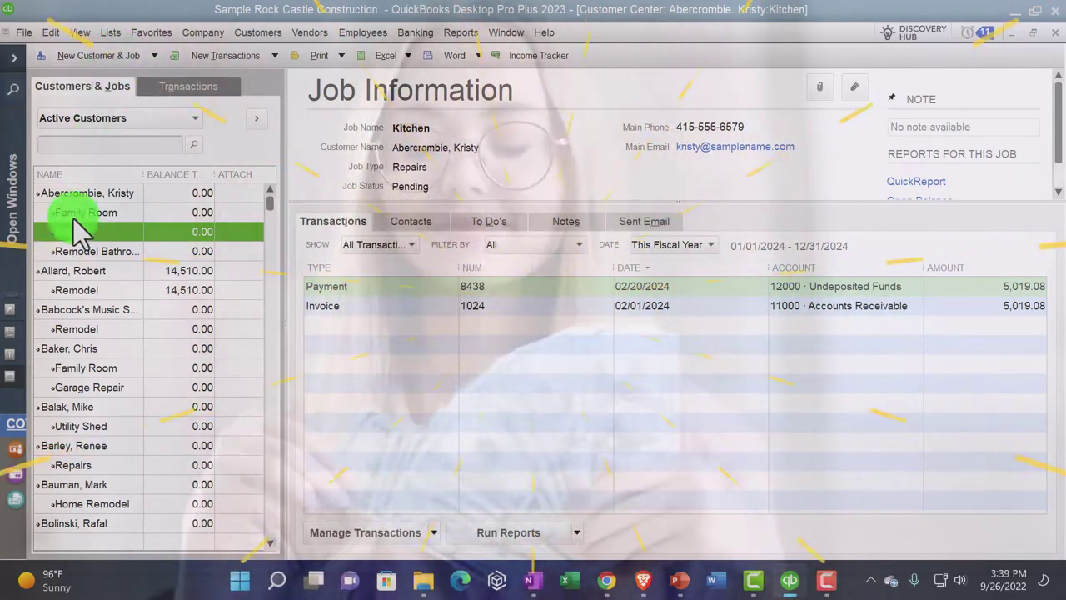
Select the customer with the 14,510.00 balance and review its contacts, to-do's, notes, sent email and transactions
left_click(82, 270)
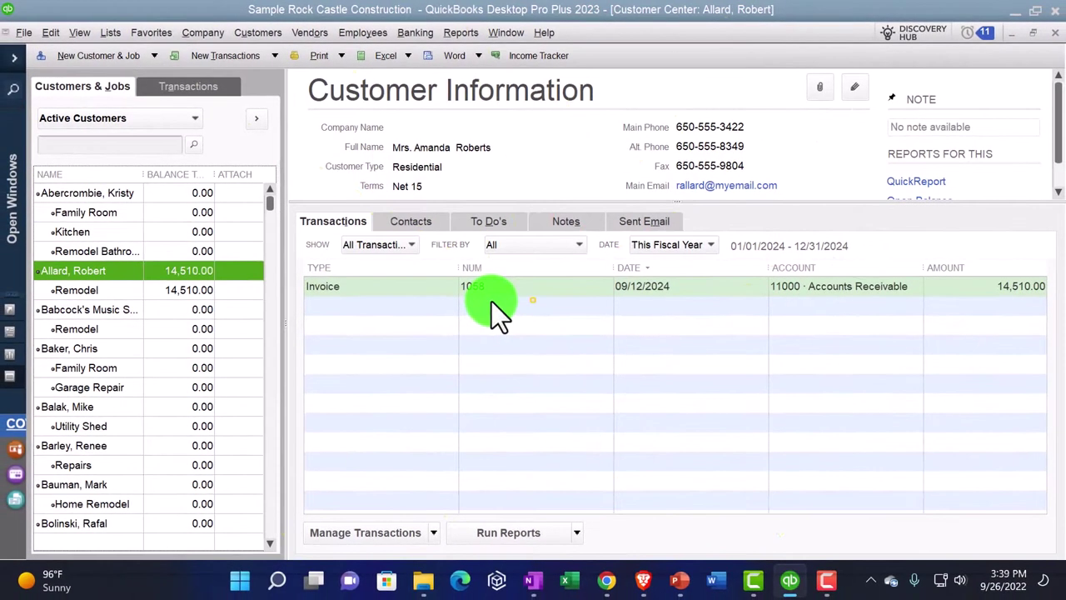
left_click(417, 225)
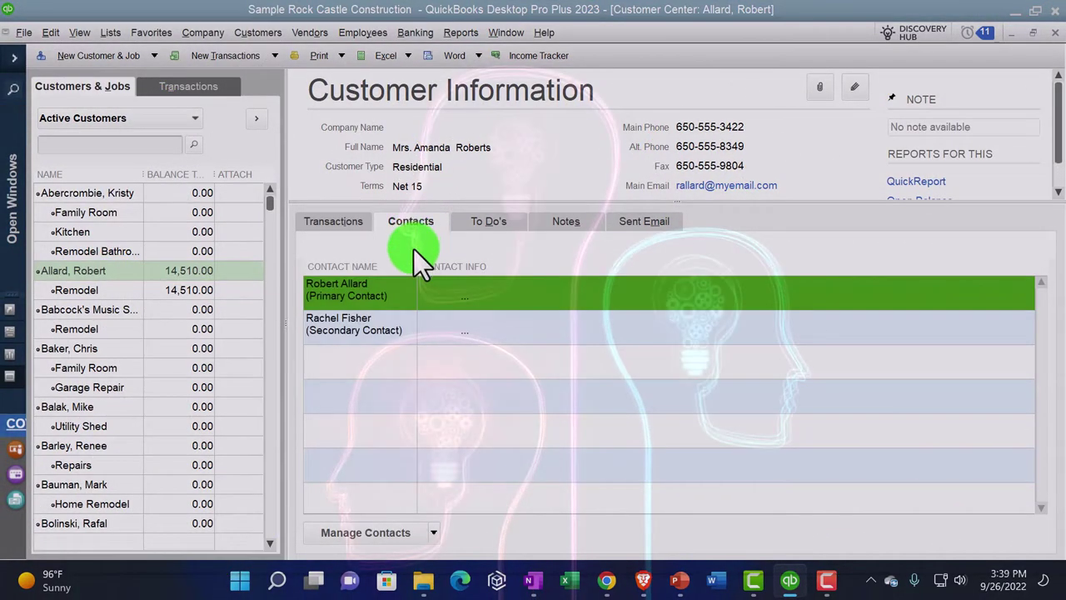
left_click(503, 215)
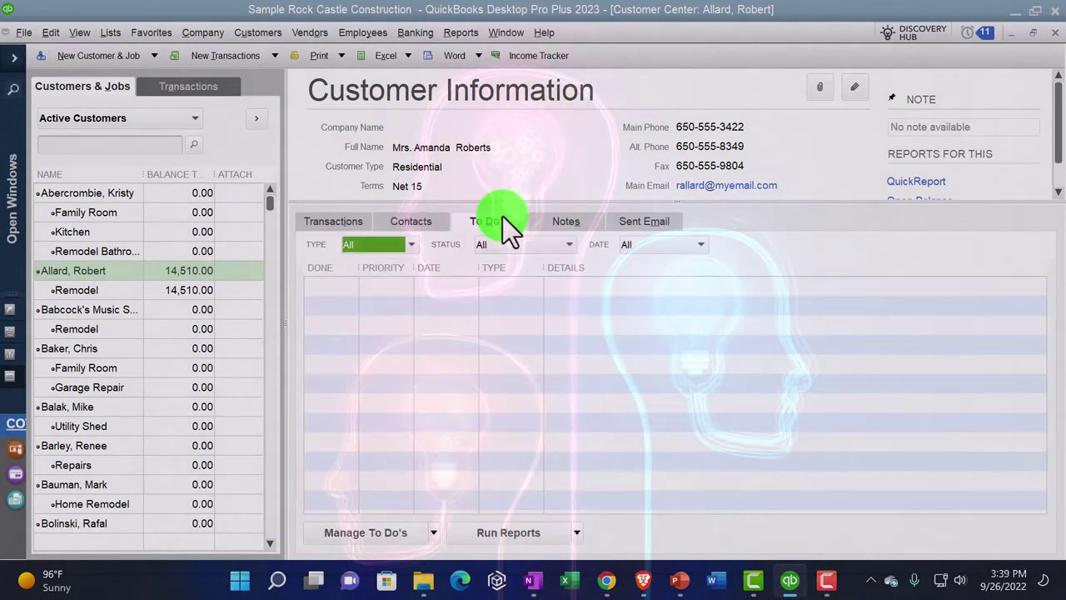
left_click(549, 221)
left_click(617, 219)
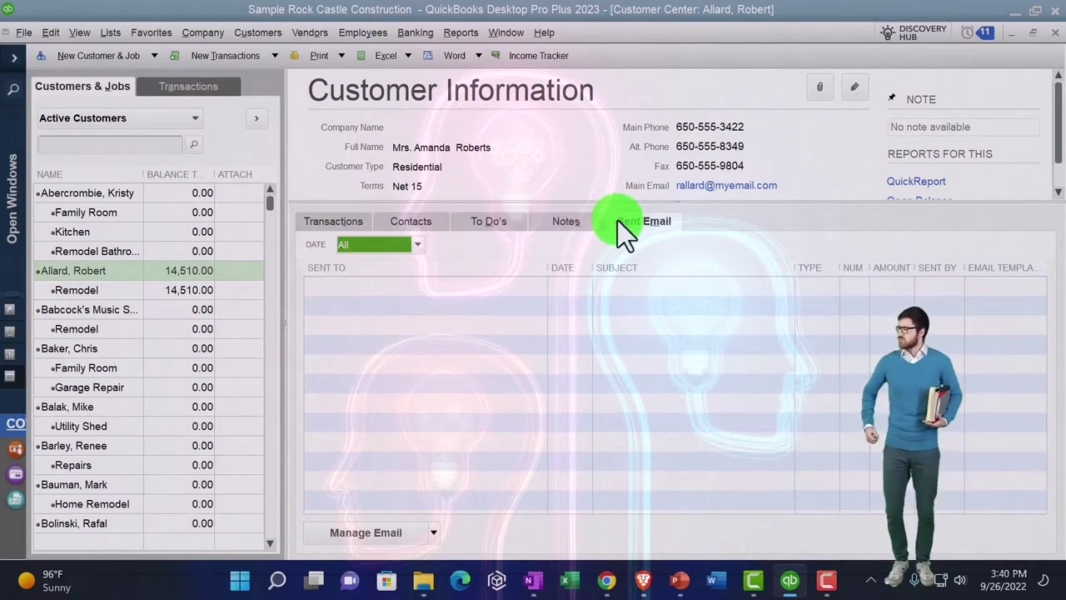
left_click(341, 221)
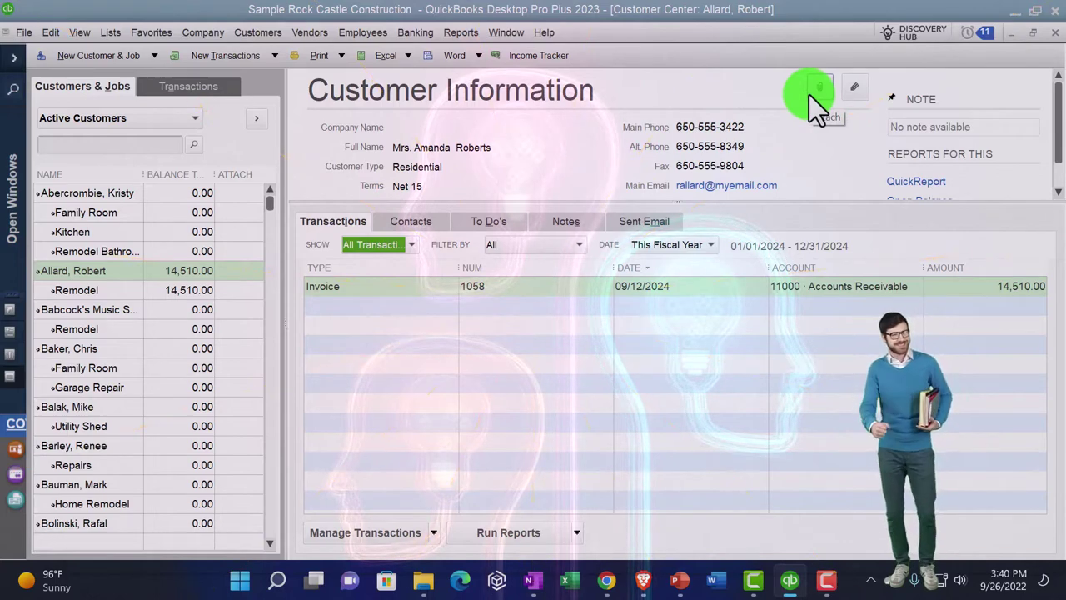
View the selected customer's edit form, return to the Customer Center, and list All Customers before switching back to Active Customers
left_click(854, 88)
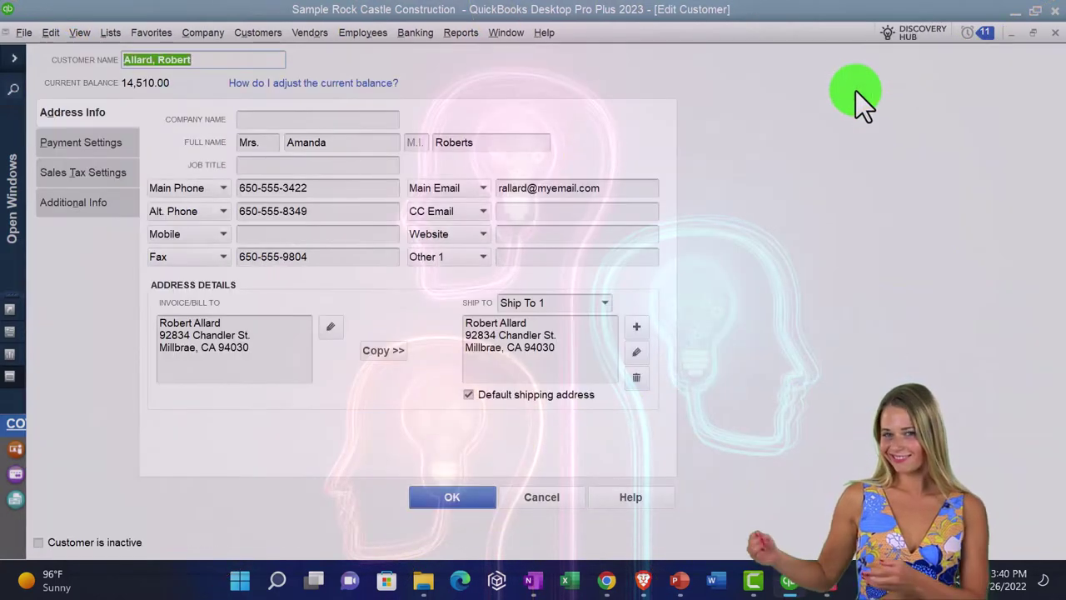
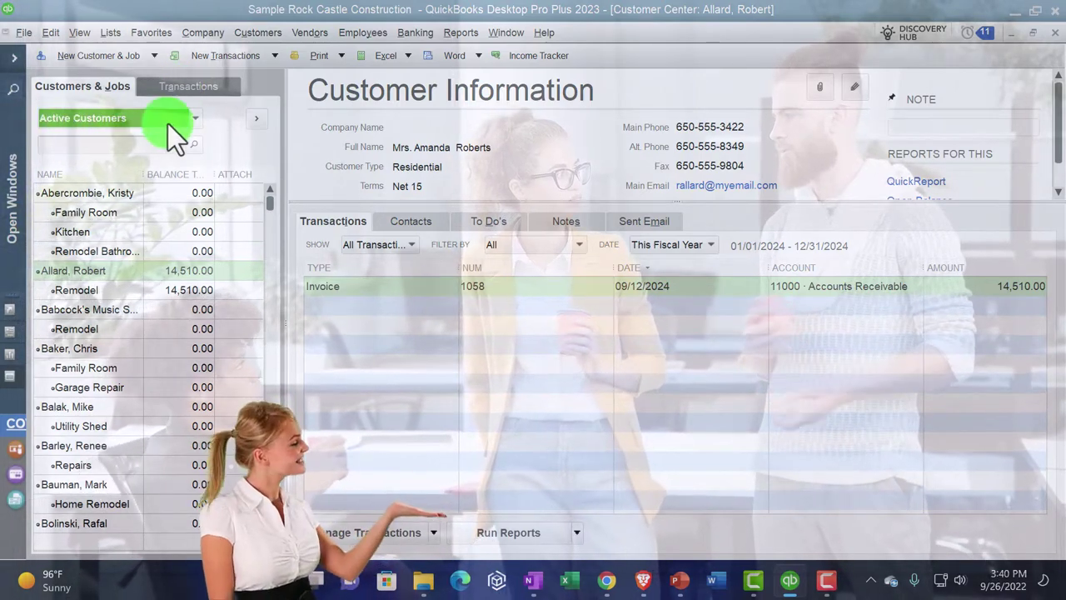
left_click(194, 116)
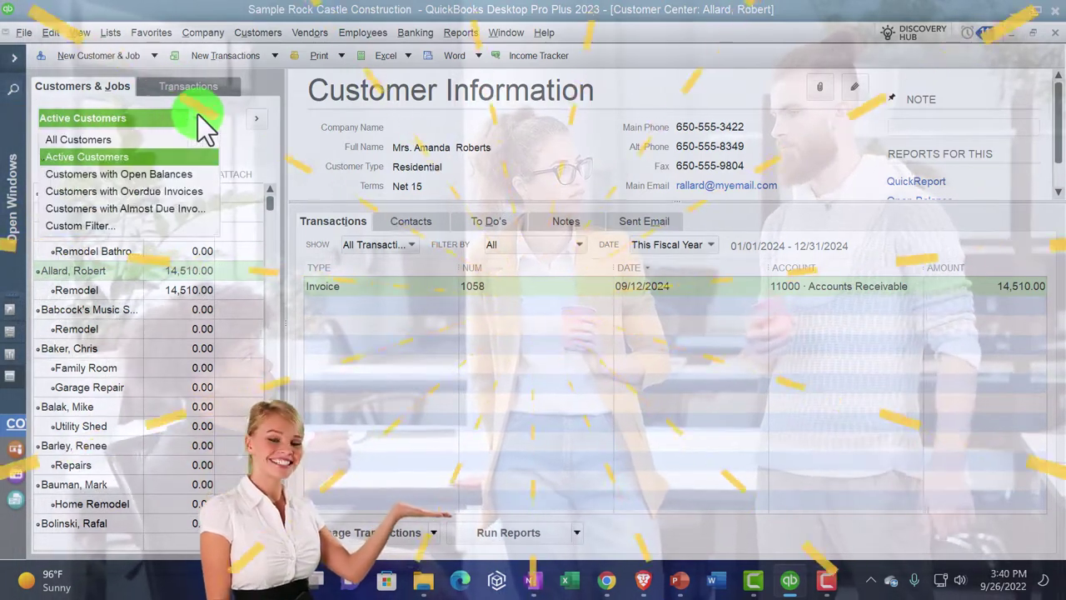
left_click(109, 134)
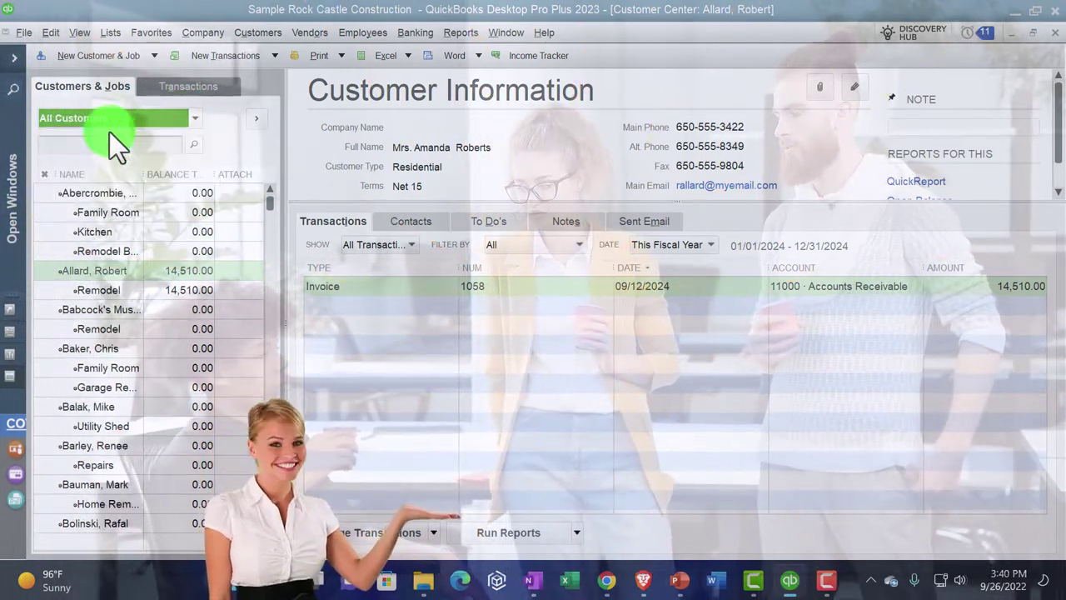
left_click(190, 116)
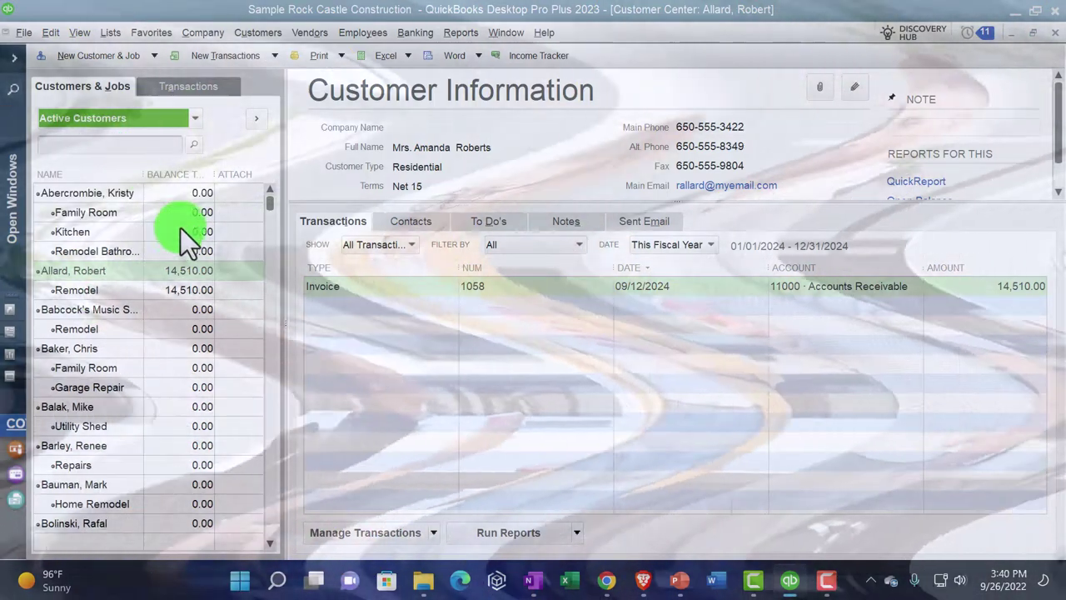
left_click(192, 131)
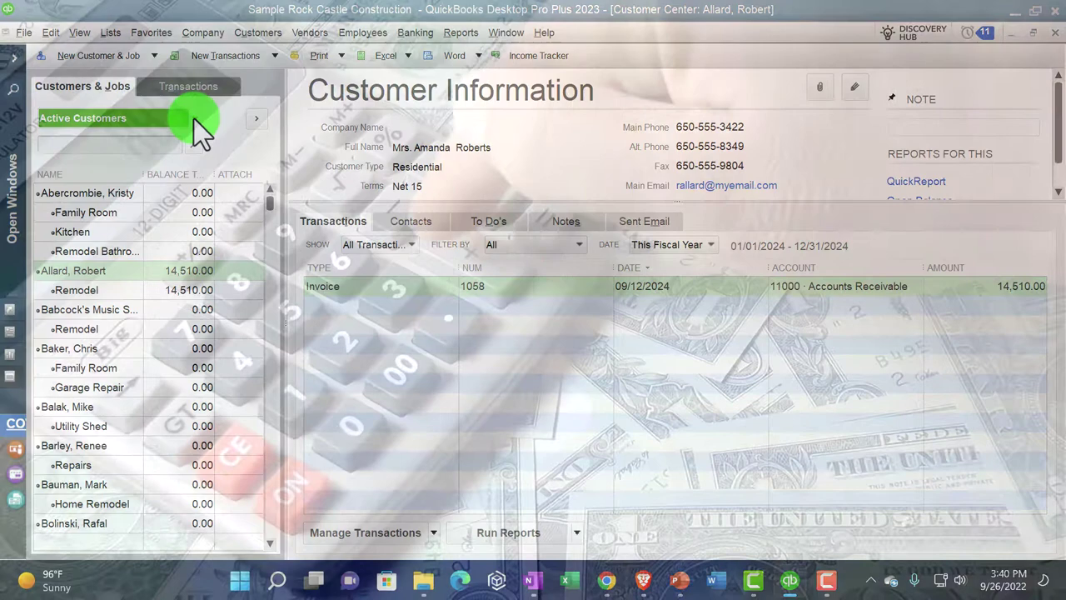
Filter the customer list to Customers with Open Balances and look through the listed customers and jobs
left_click(194, 119)
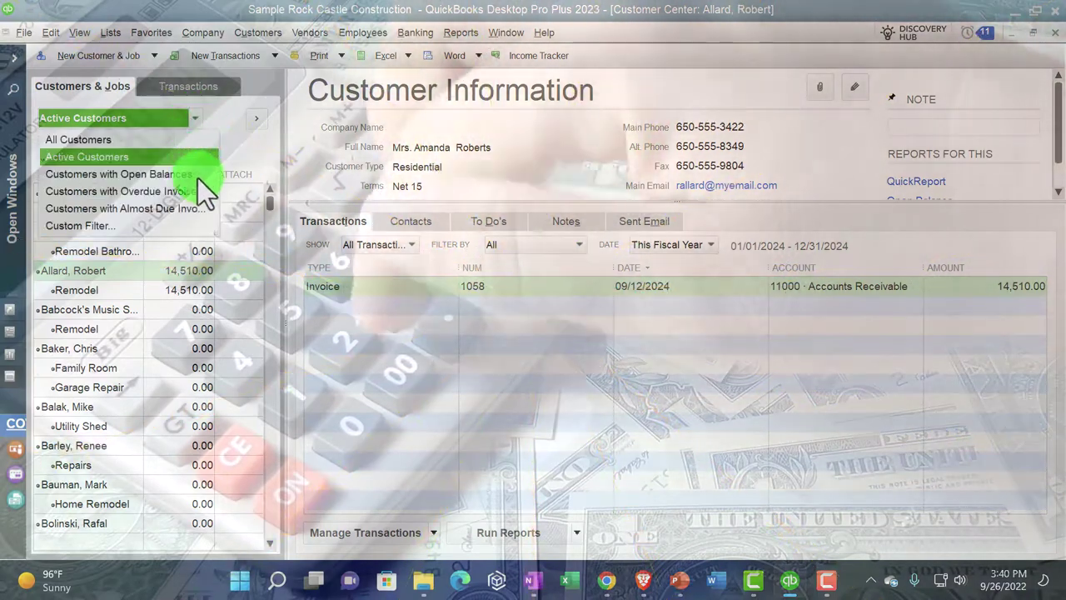
left_click(187, 174)
scroll(214, 322, "down", 6)
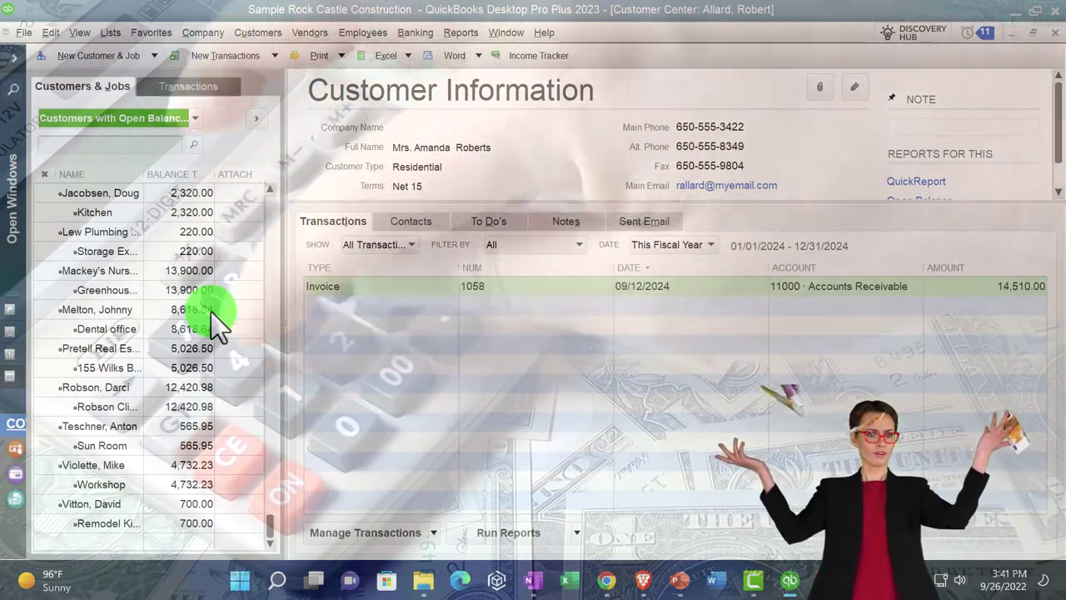
scroll(214, 321, "up", 3)
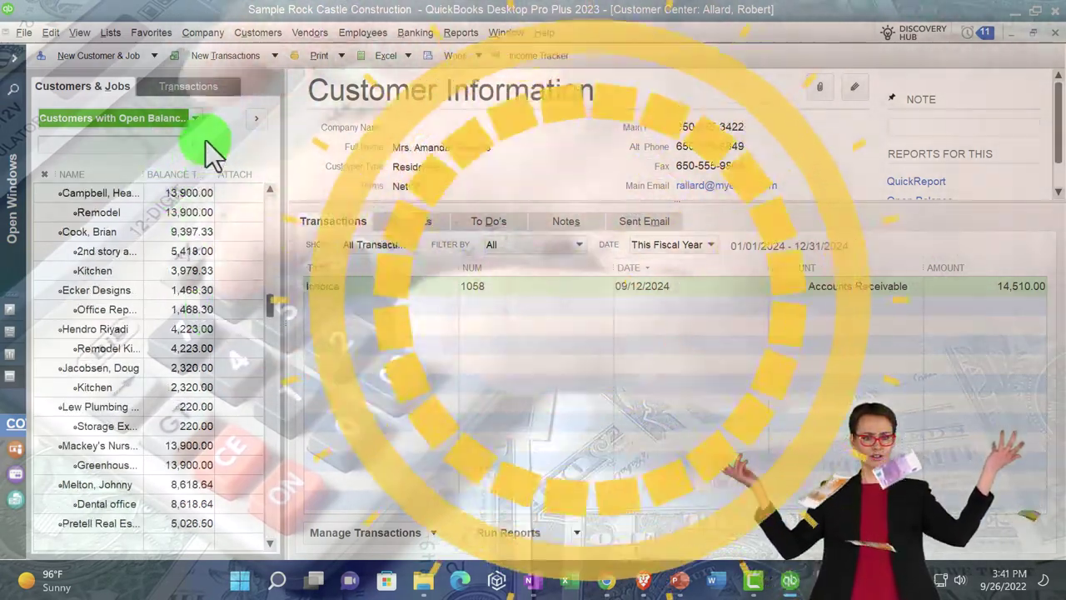
Check the customer list for Customers with Overdue Invoices and for Customers with Almost Due Invoices
left_click(192, 117)
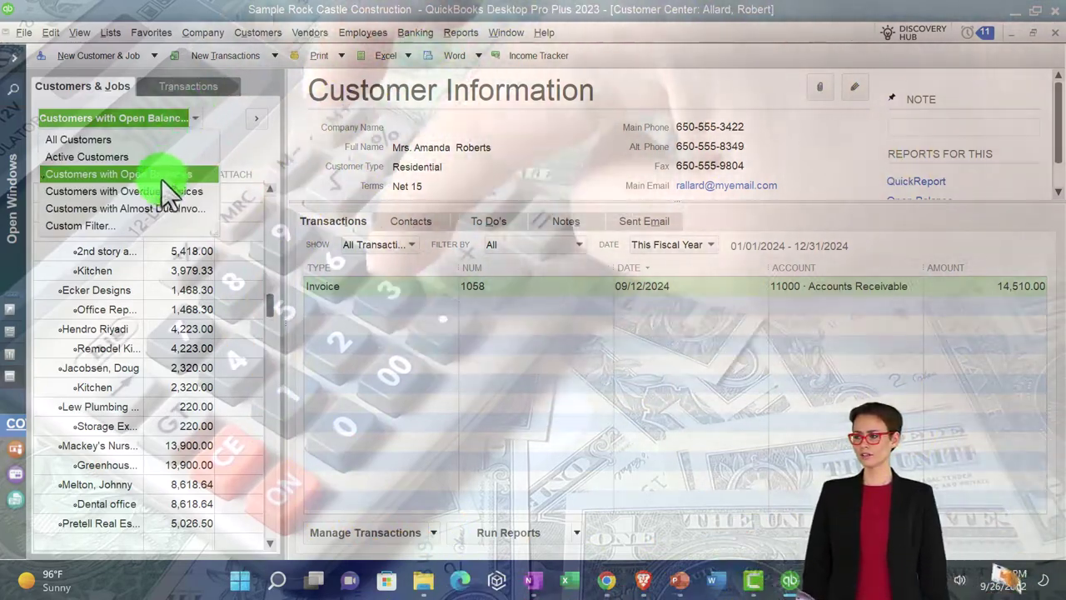
left_click(163, 191)
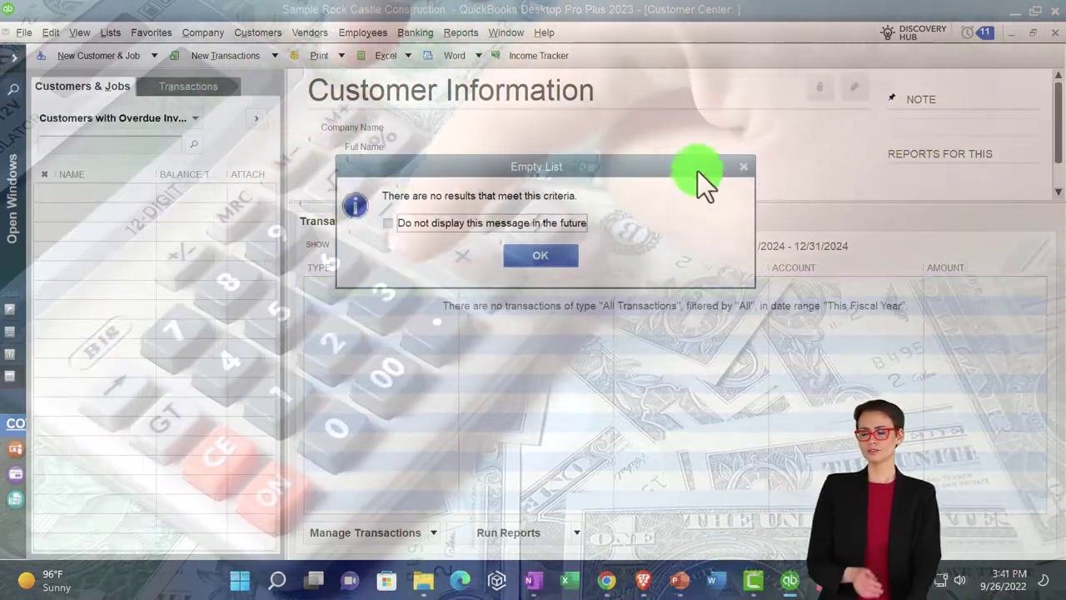
key("Return")
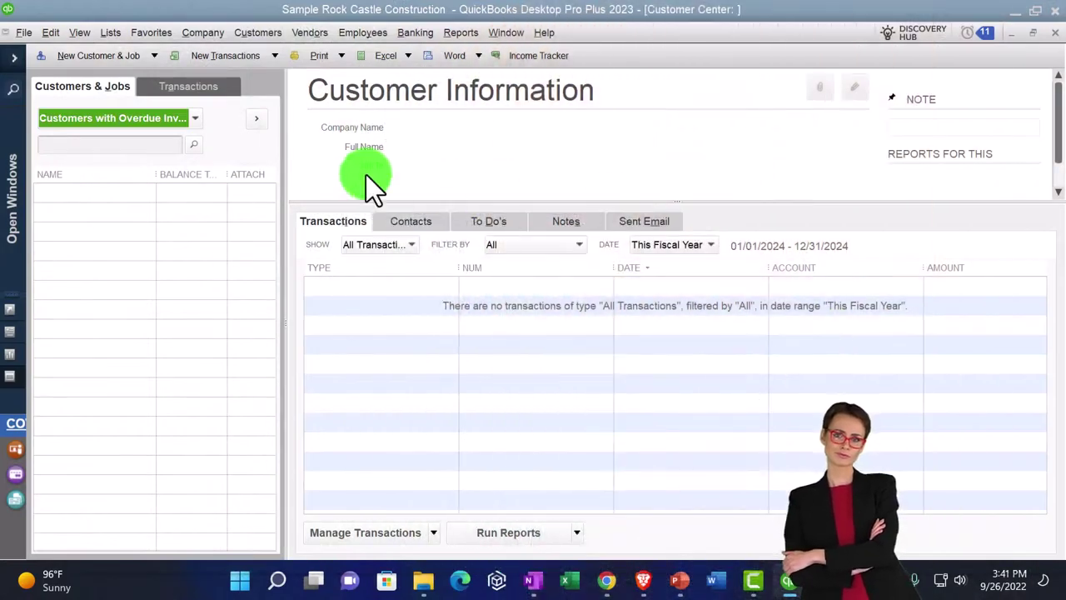
left_click(199, 122)
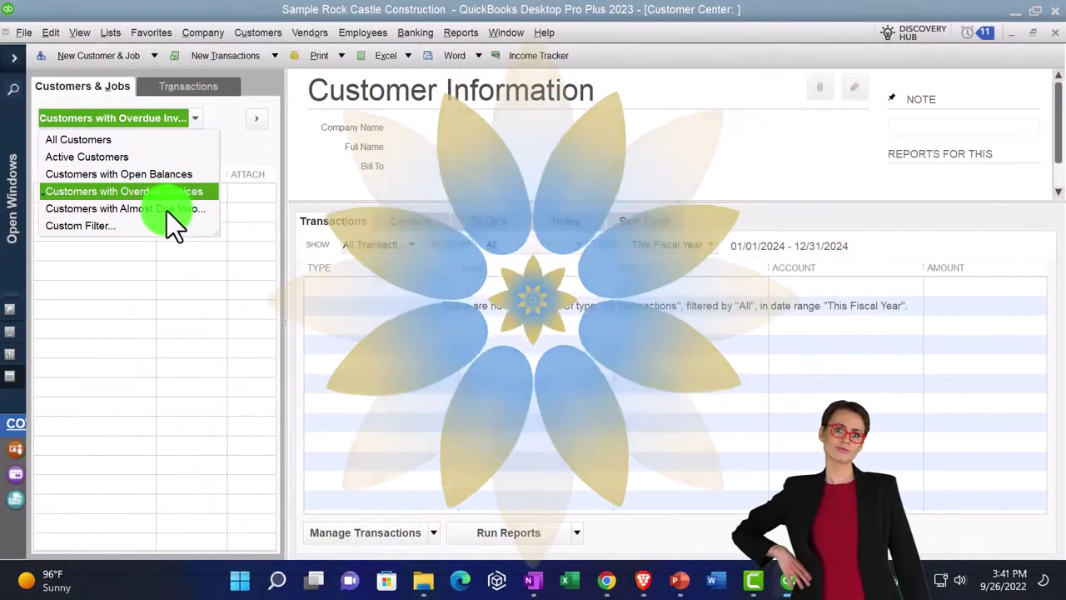
left_click(166, 209)
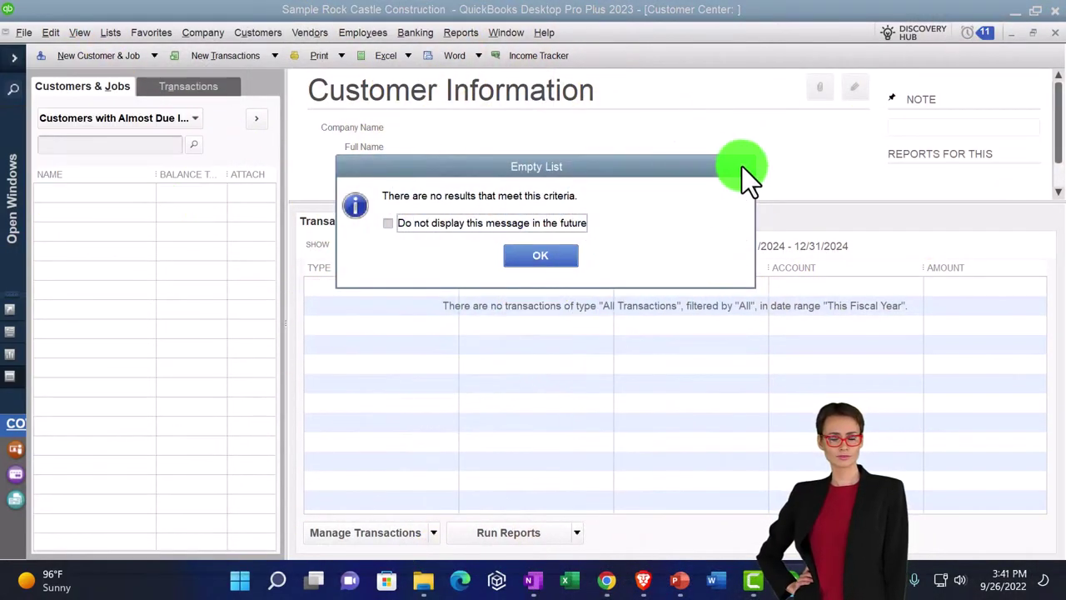
key("Return")
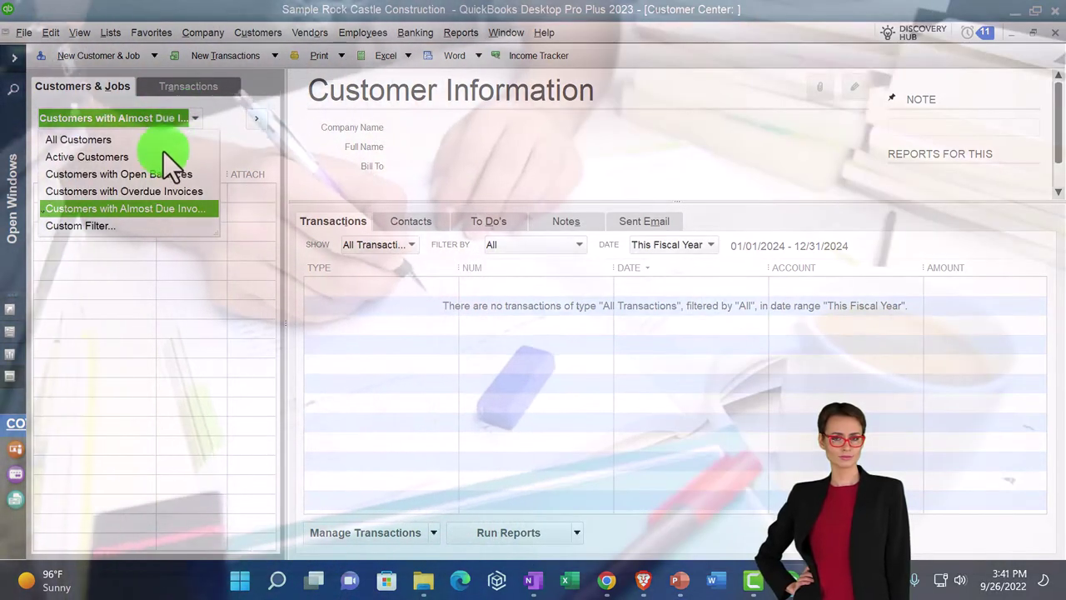
Examine the Custom Filter's search choices, close it without applying, and show Active Customers in the list
left_click(97, 226)
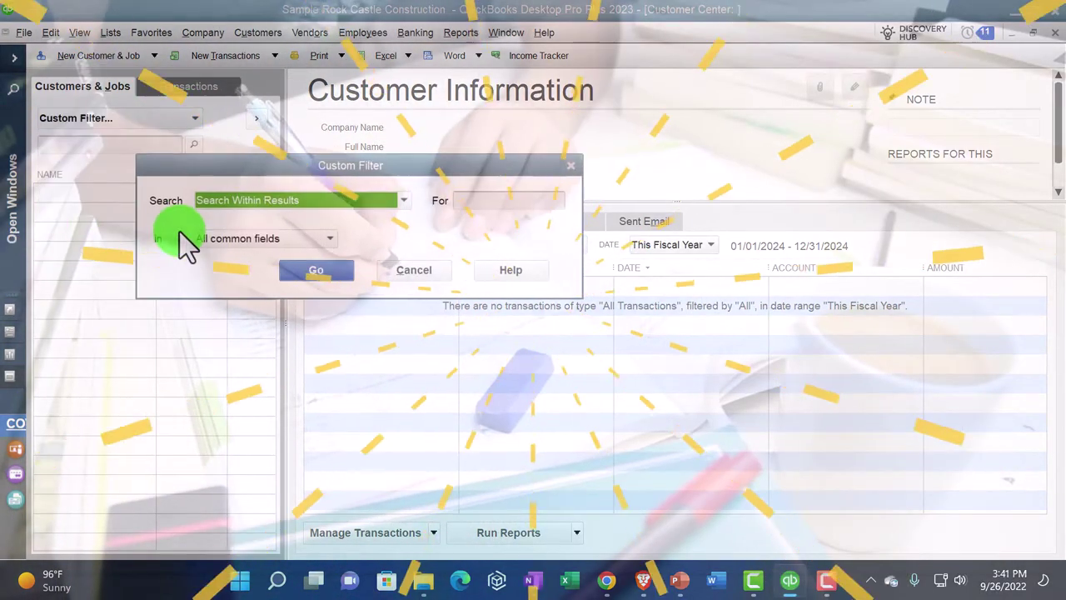
left_click(402, 203)
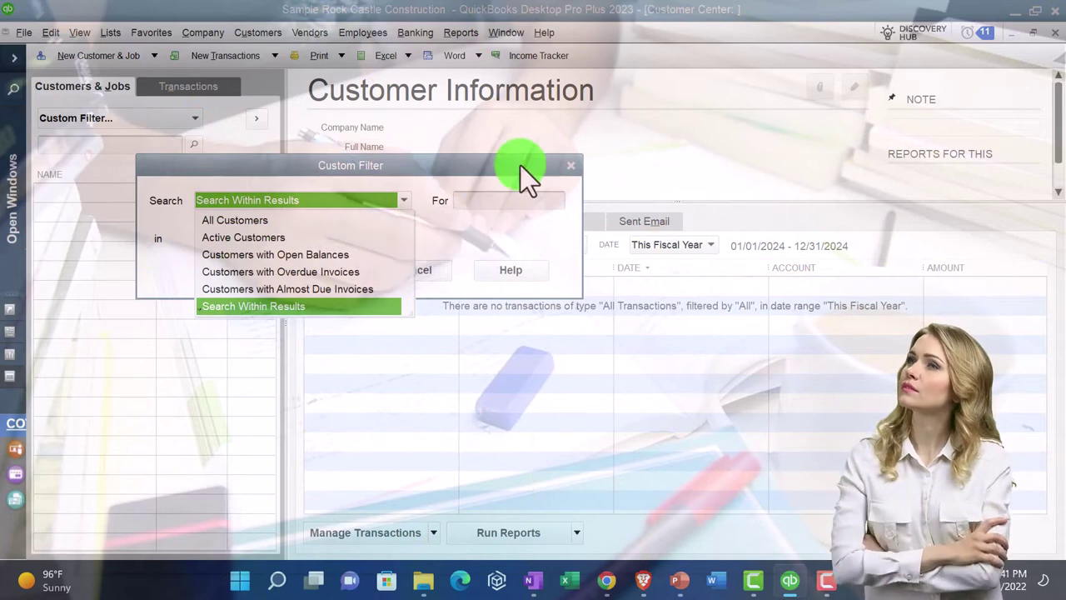
left_click(570, 167)
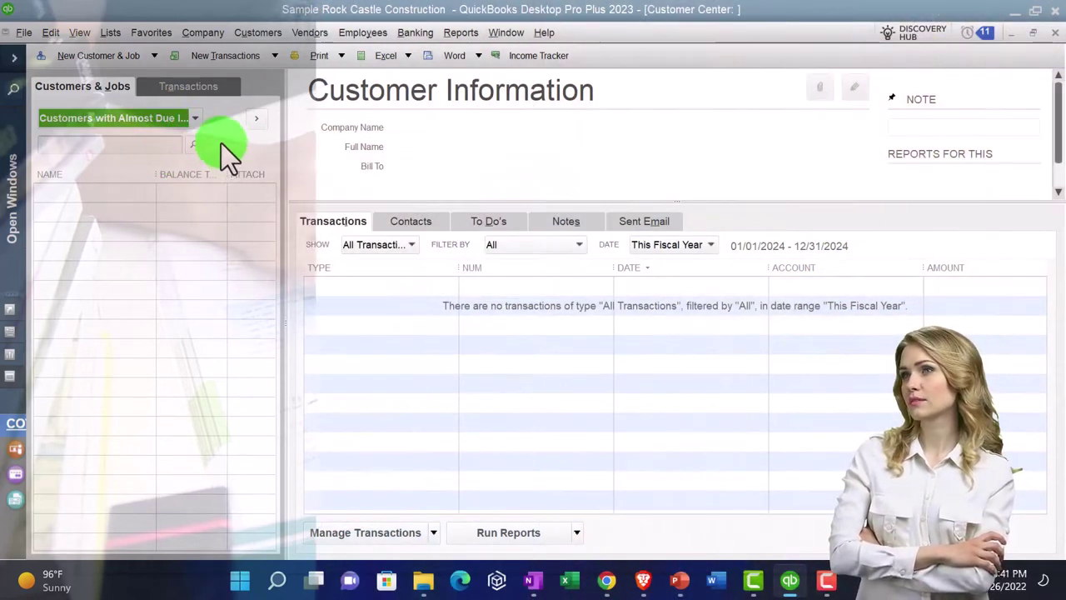
left_click(198, 117)
left_click(81, 158)
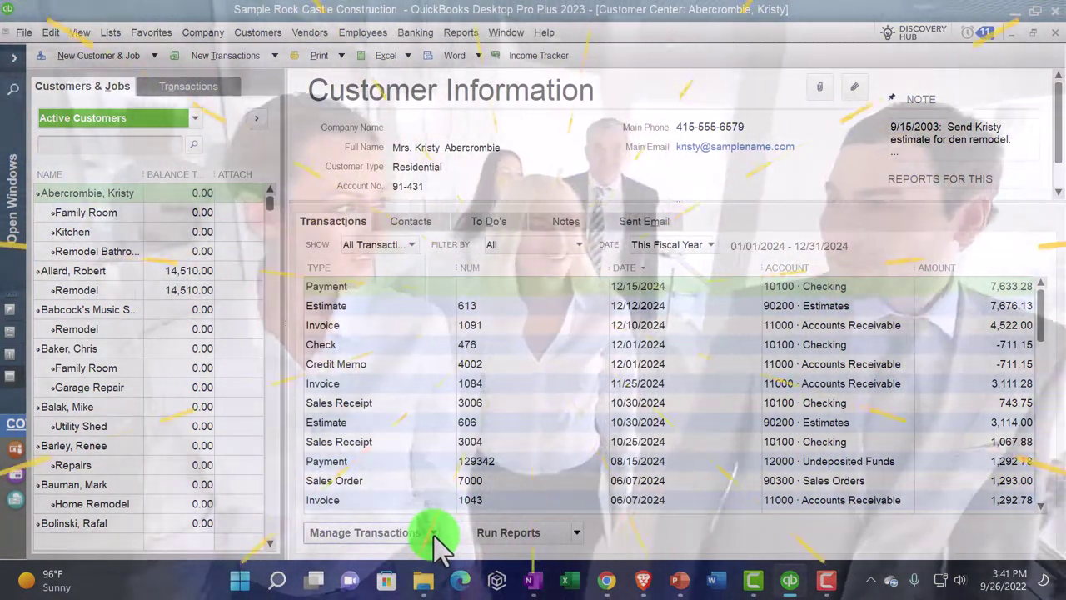
Open a new estimate for the first customer through Manage Transactions to view the form, and close it without recording
left_click(434, 534)
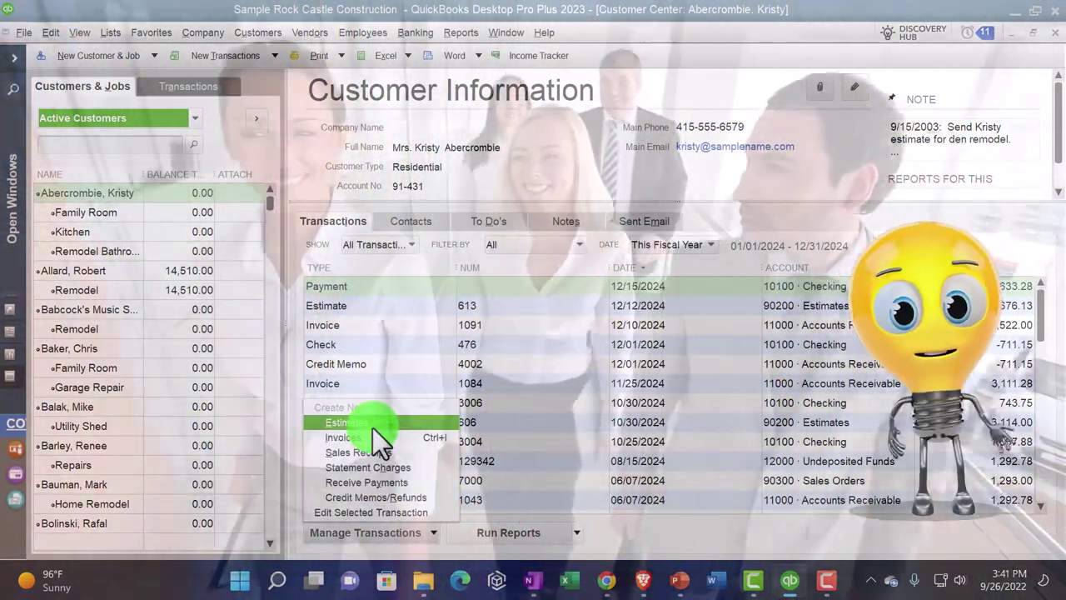
left_click(372, 428)
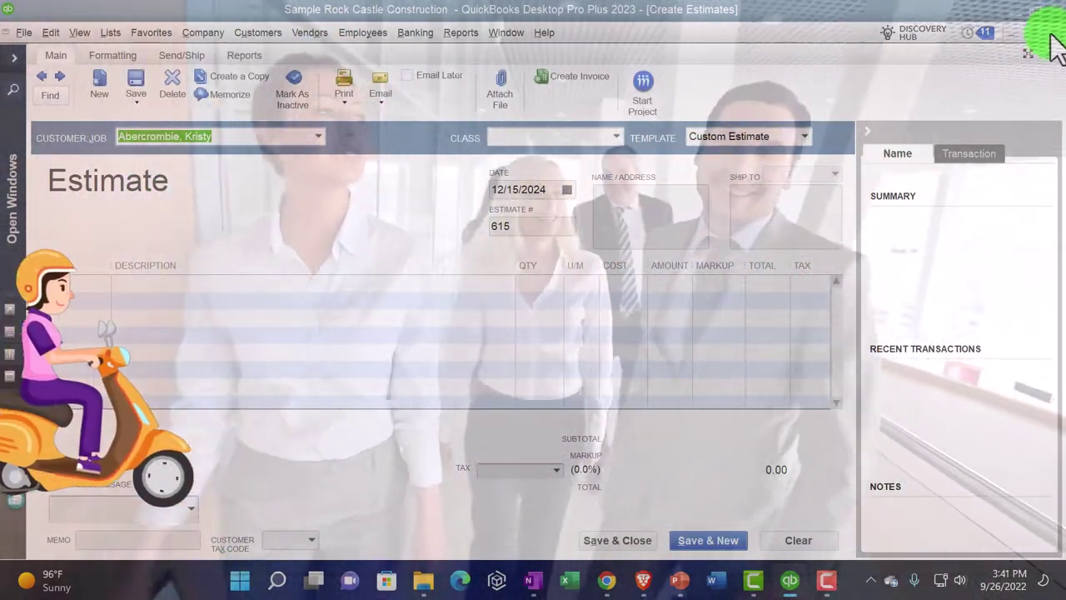
left_click(1050, 35)
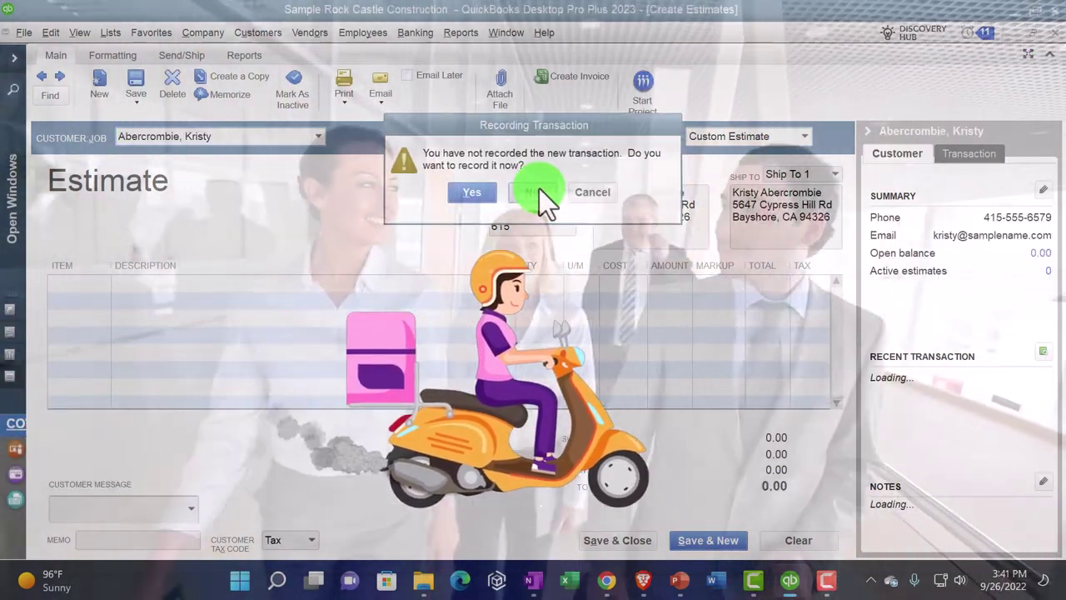
left_click(537, 193)
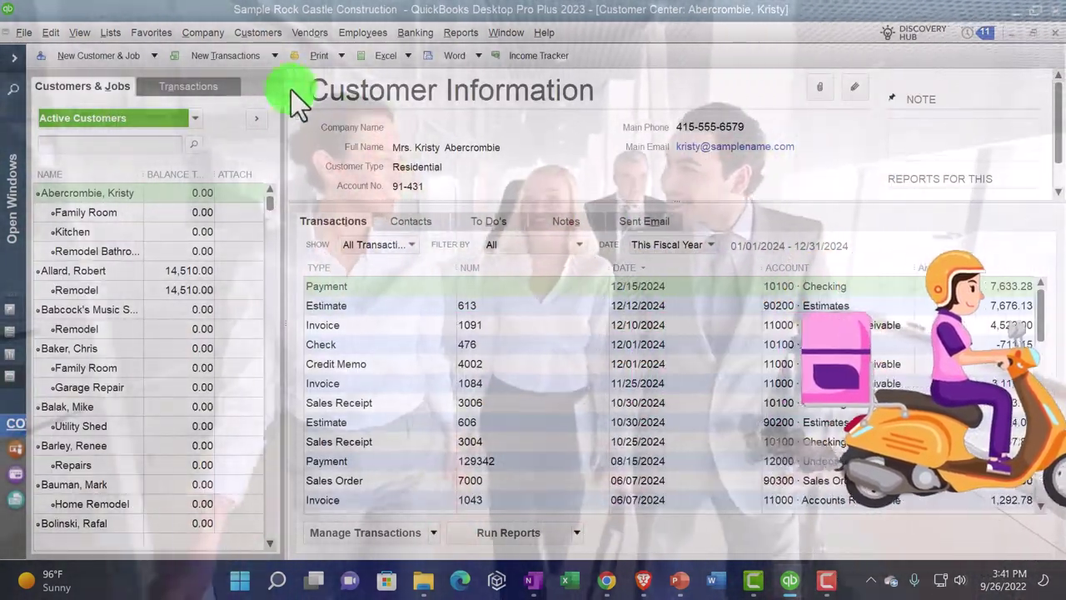
Compare the new transaction options with the Customers commands, and check the customer report options without choosing any
left_click(241, 55)
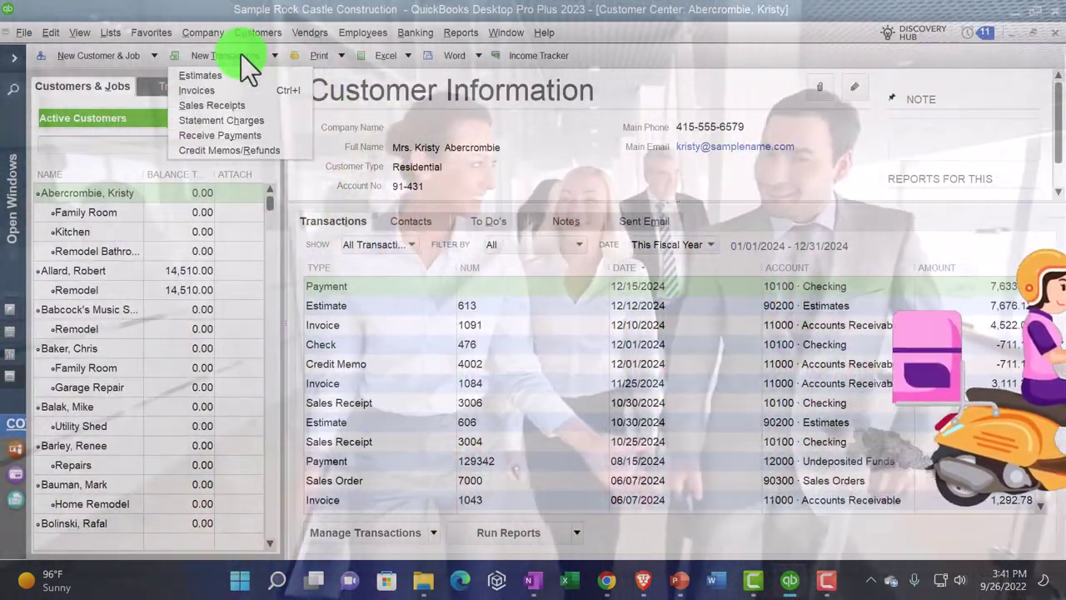
left_click(241, 54)
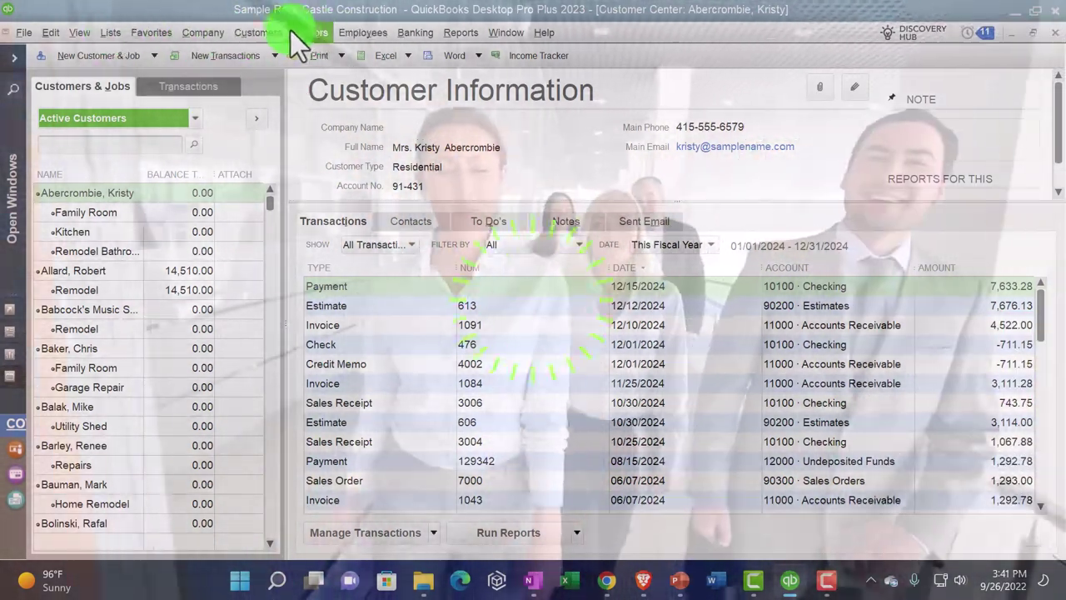
left_click(259, 33)
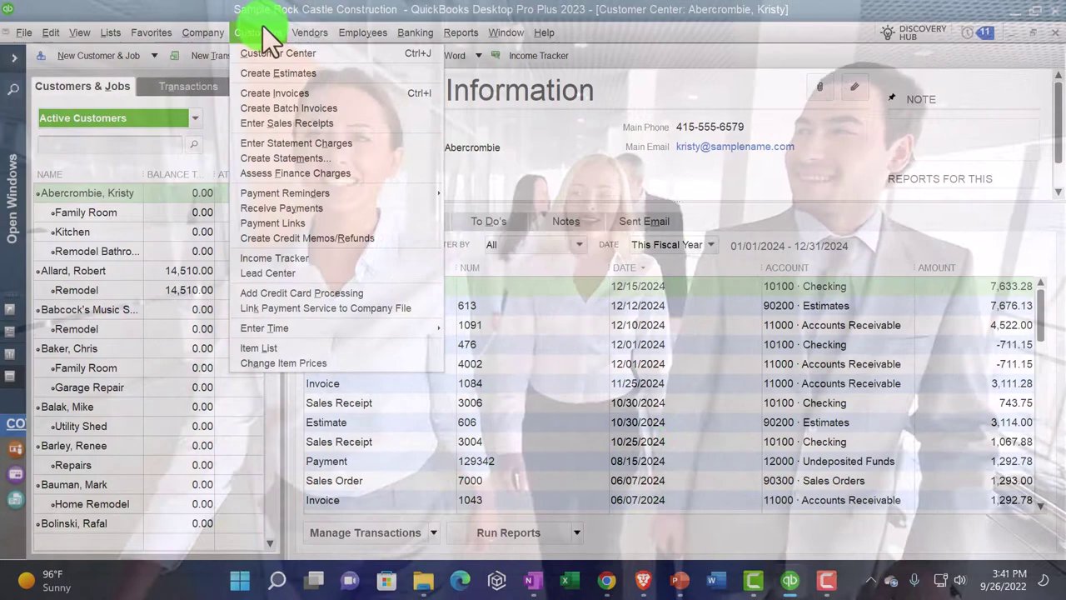
left_click(262, 28)
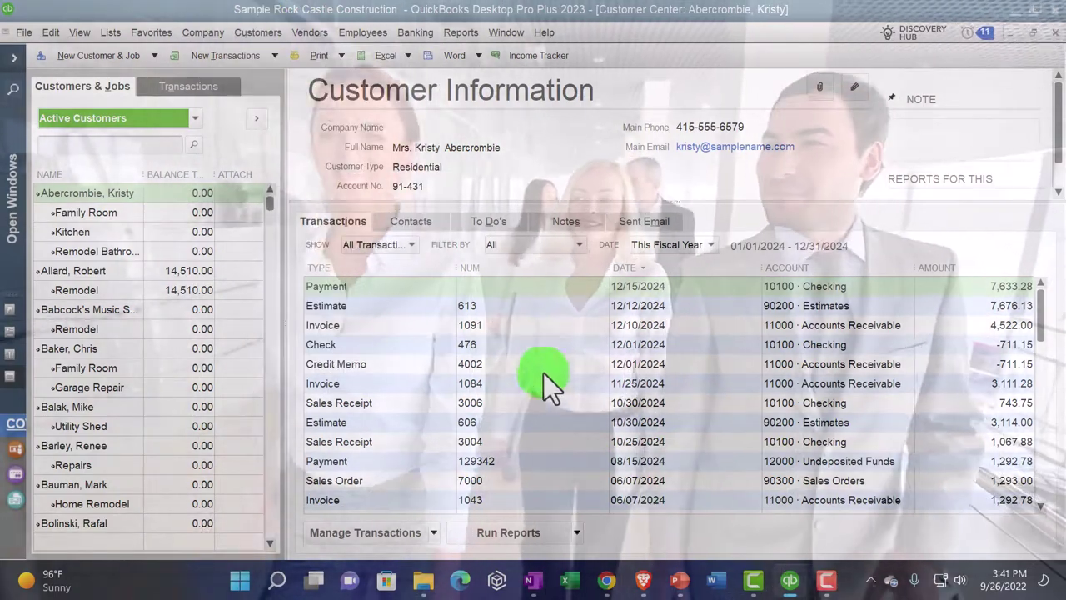
left_click(574, 527)
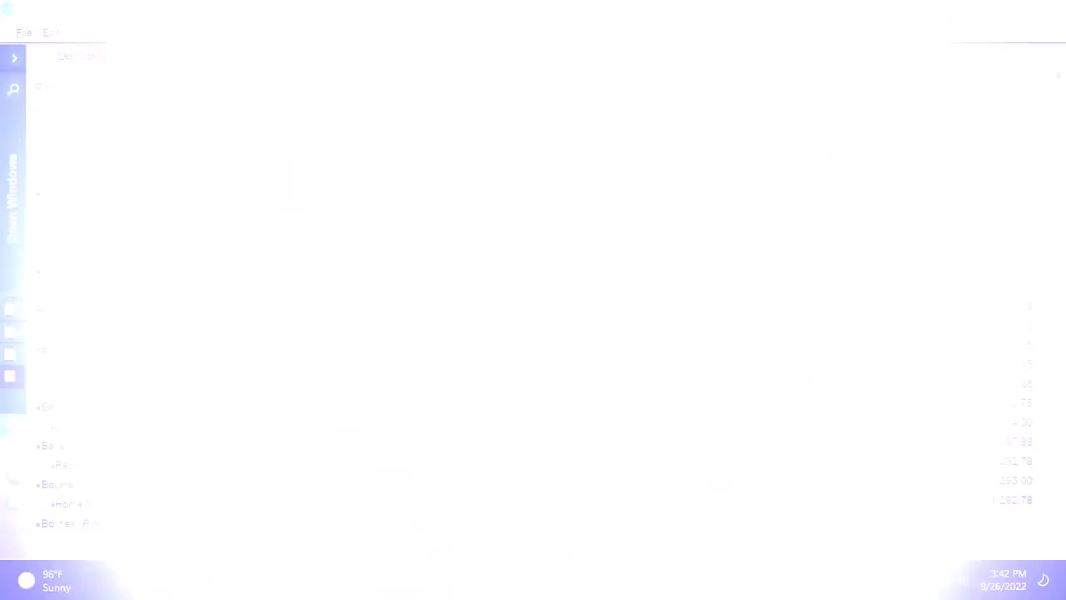
left_click(624, 502)
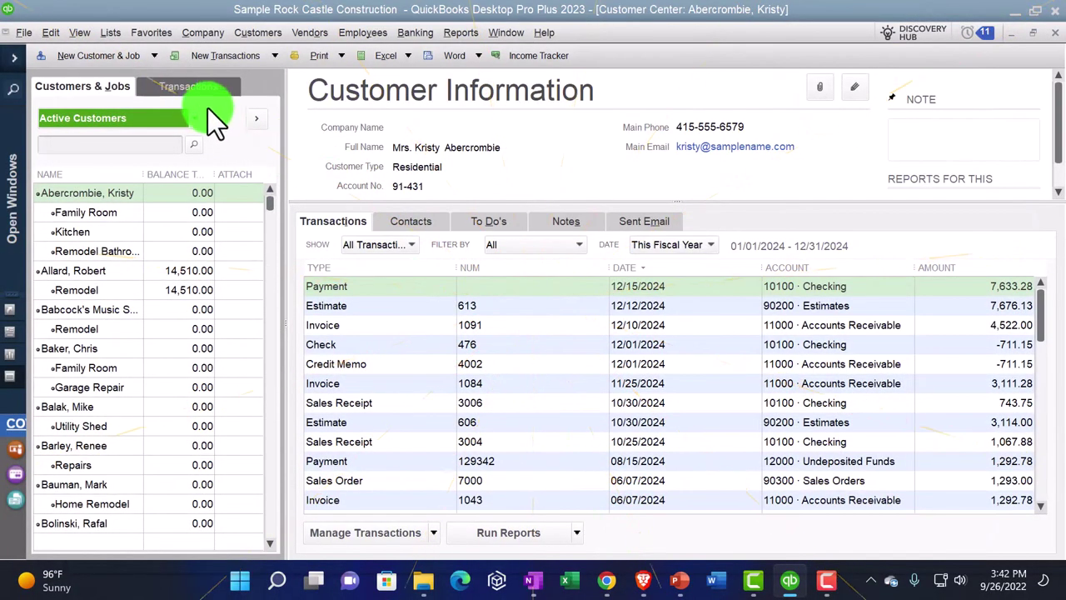
List transactions by type, show the Invoices, filter them to Open Invoices, and look through their open balances
left_click(184, 86)
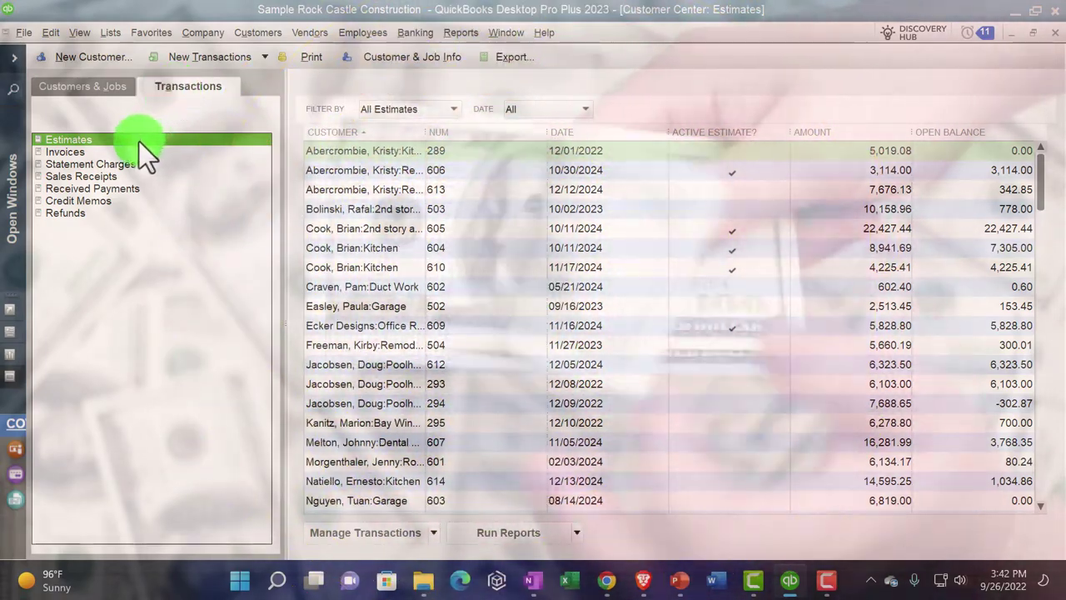
left_click(73, 151)
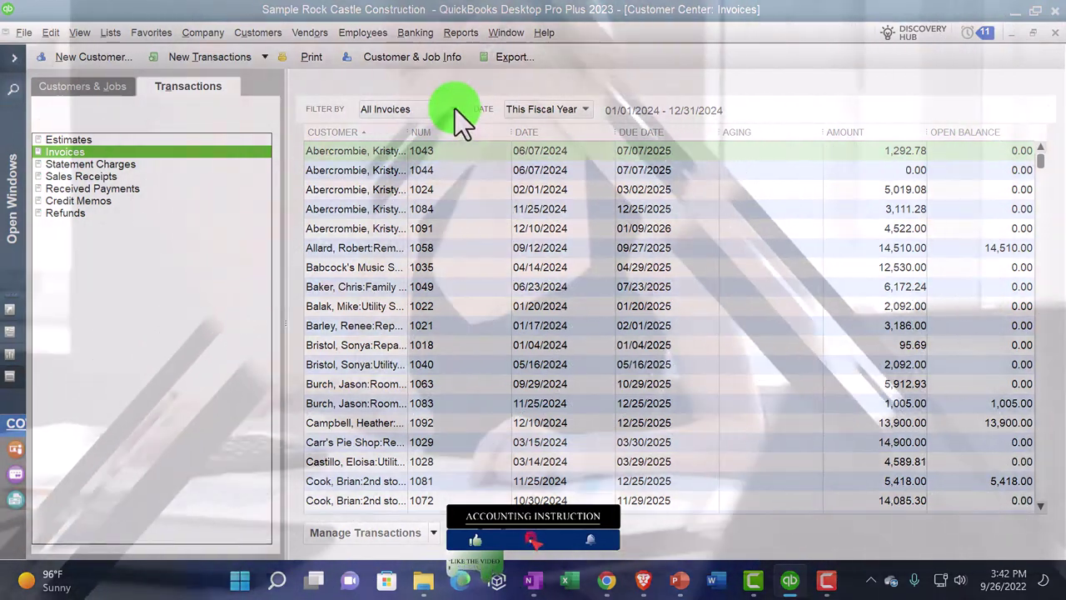
left_click(454, 109)
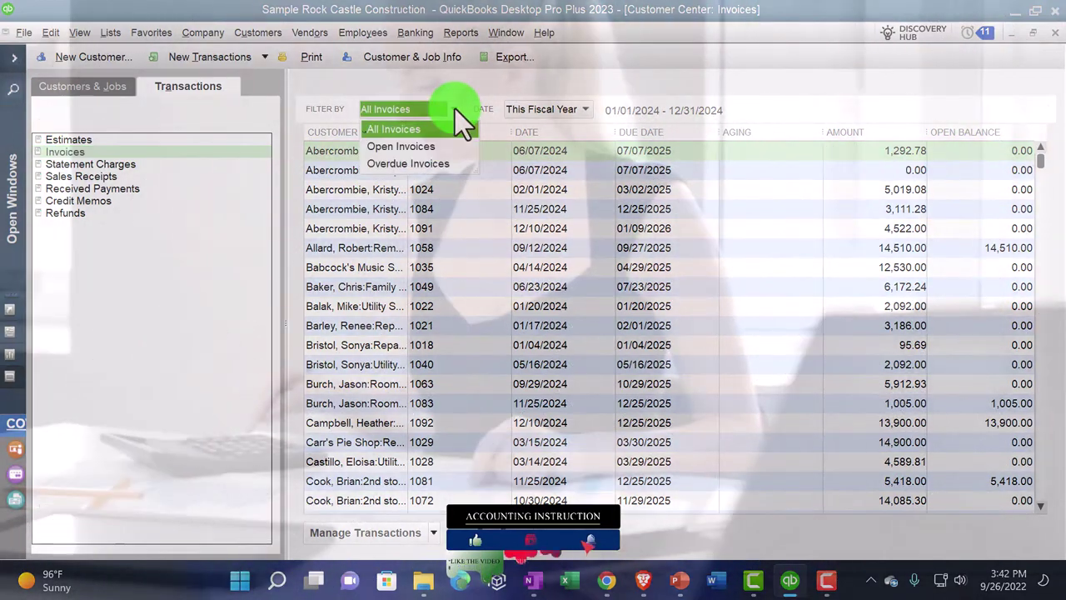
left_click(426, 146)
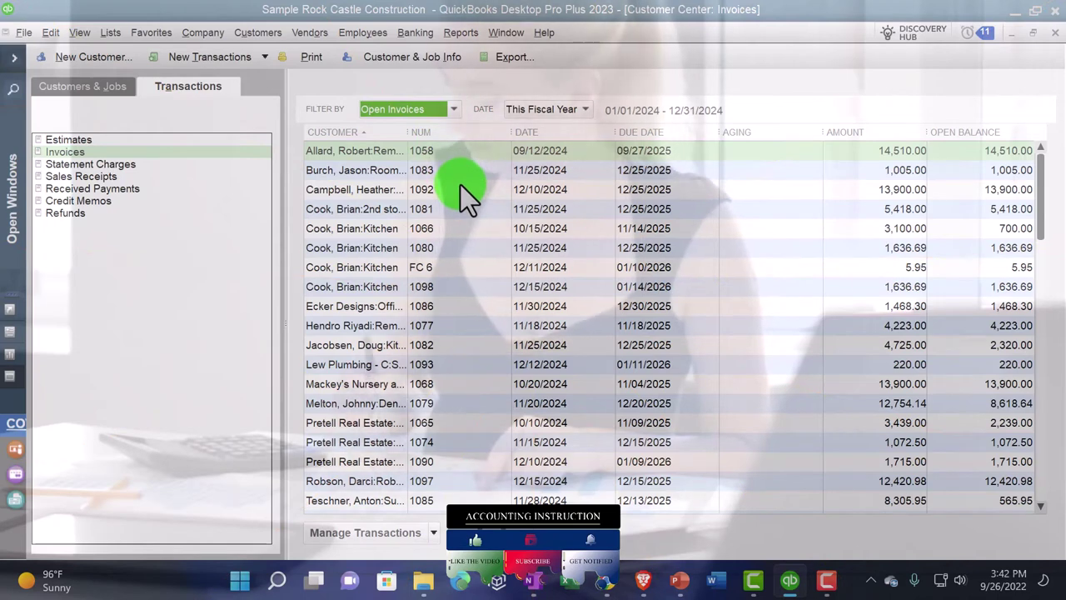
scroll(470, 208, "down", 3)
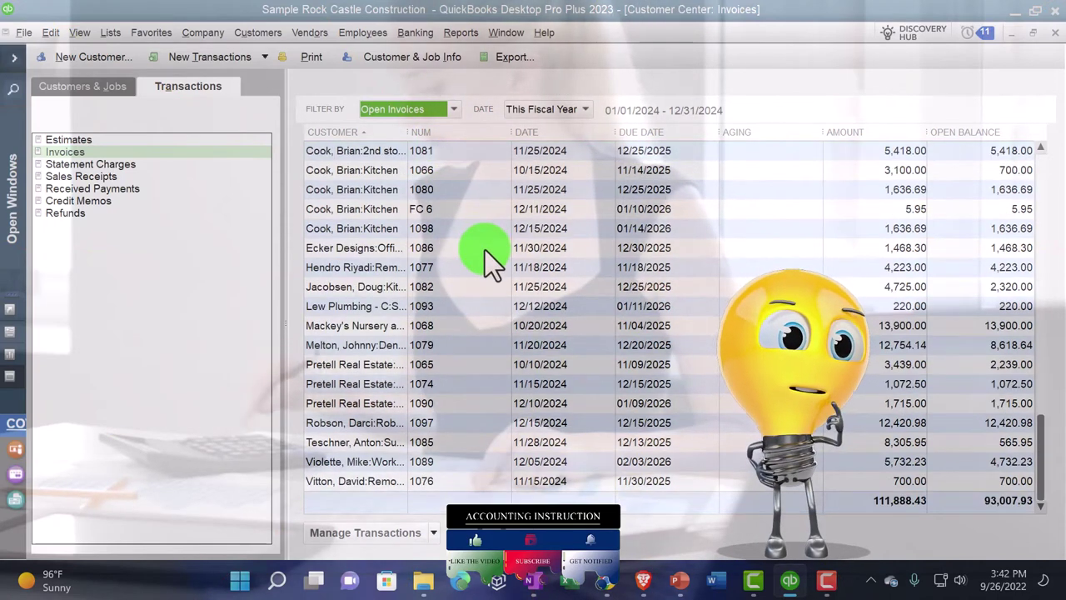
scroll(484, 250, "up", 3)
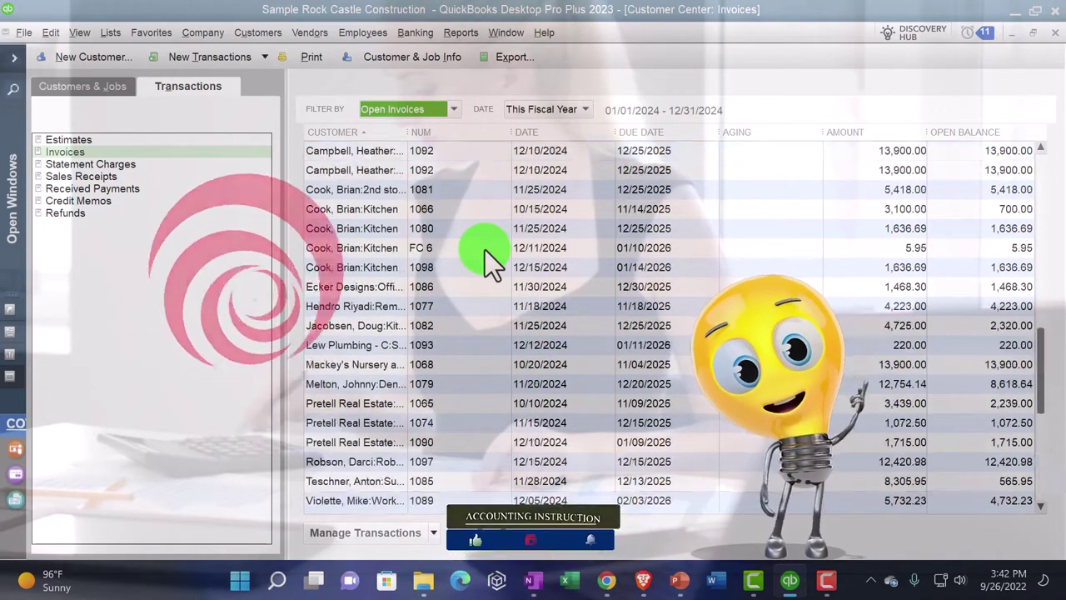
Filter the invoices to Overdue Invoices, switch back to All Invoices, and check the date range choices while keeping This Fiscal Year
left_click(454, 109)
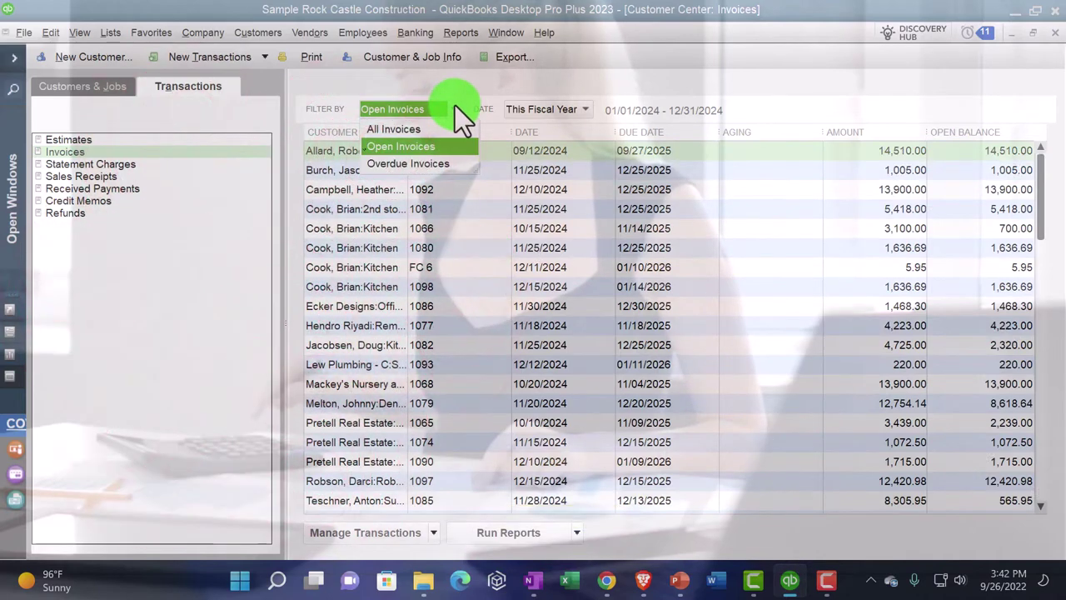
left_click(442, 164)
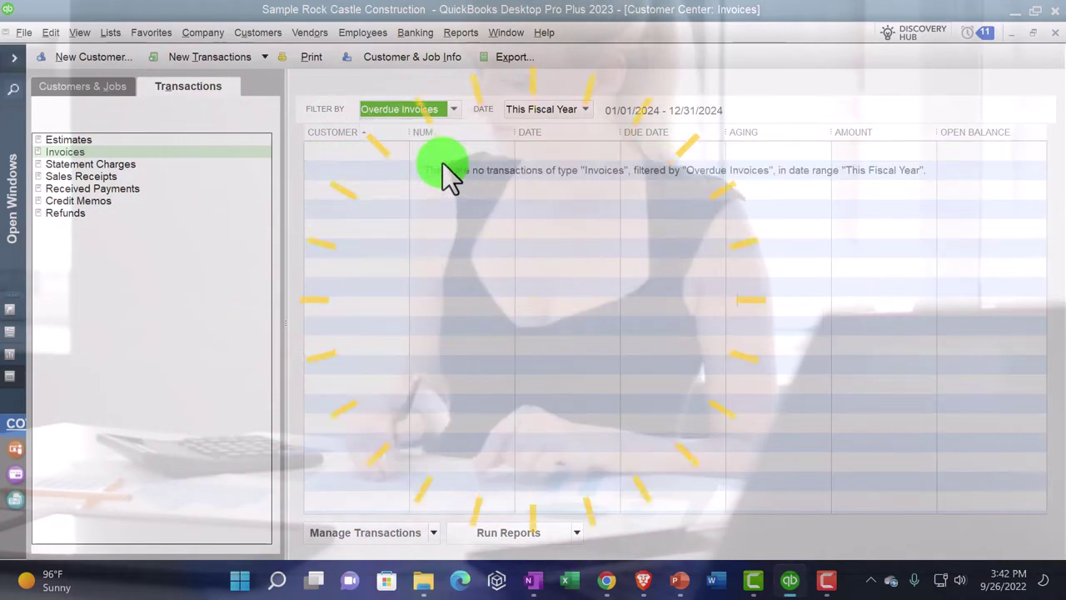
left_click(453, 108)
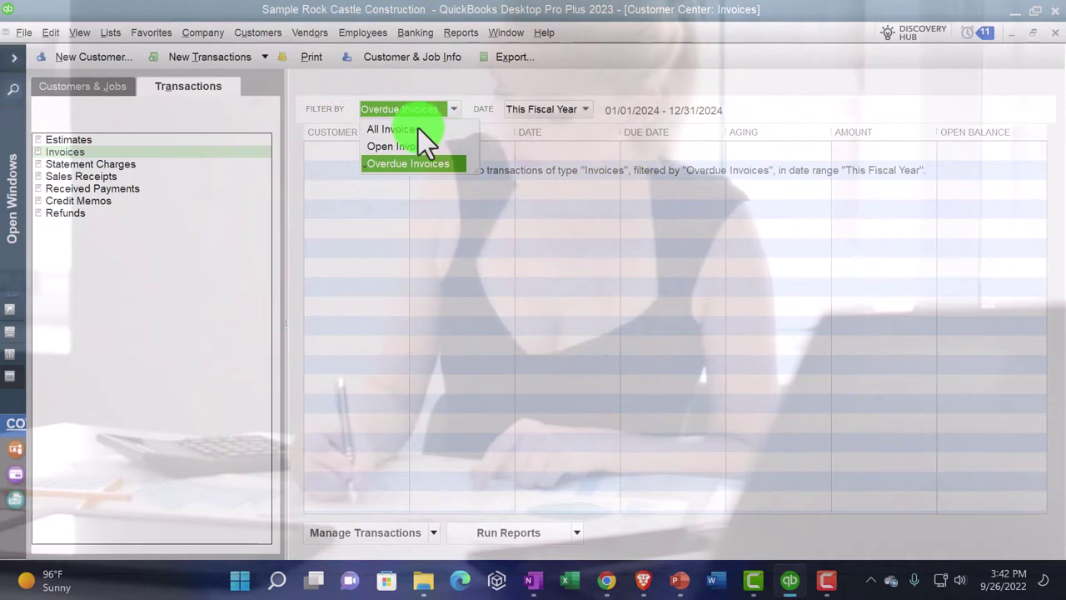
left_click(418, 129)
left_click(579, 109)
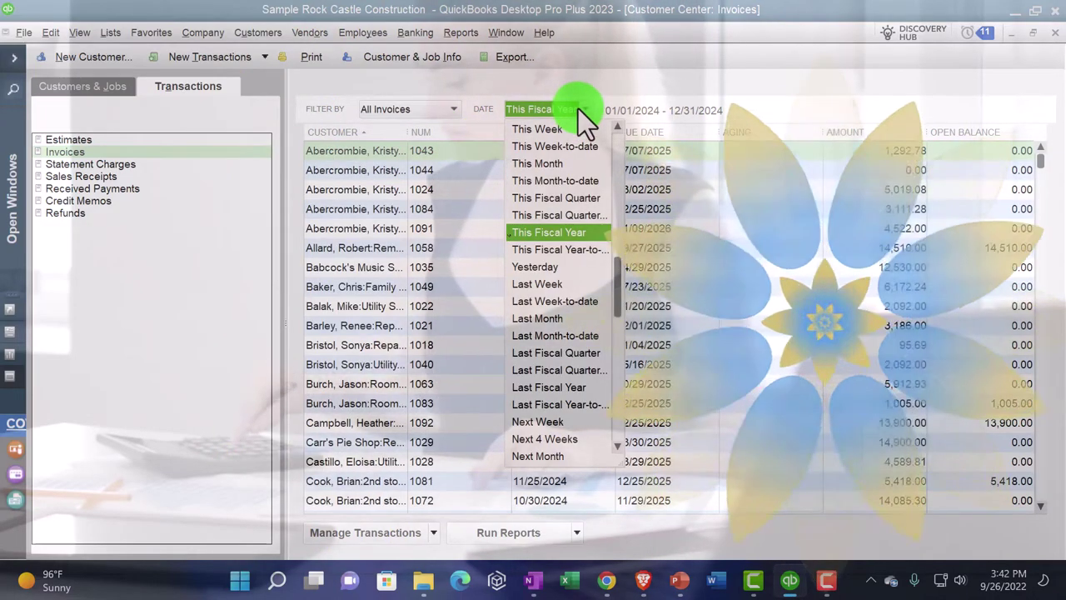
left_click(578, 108)
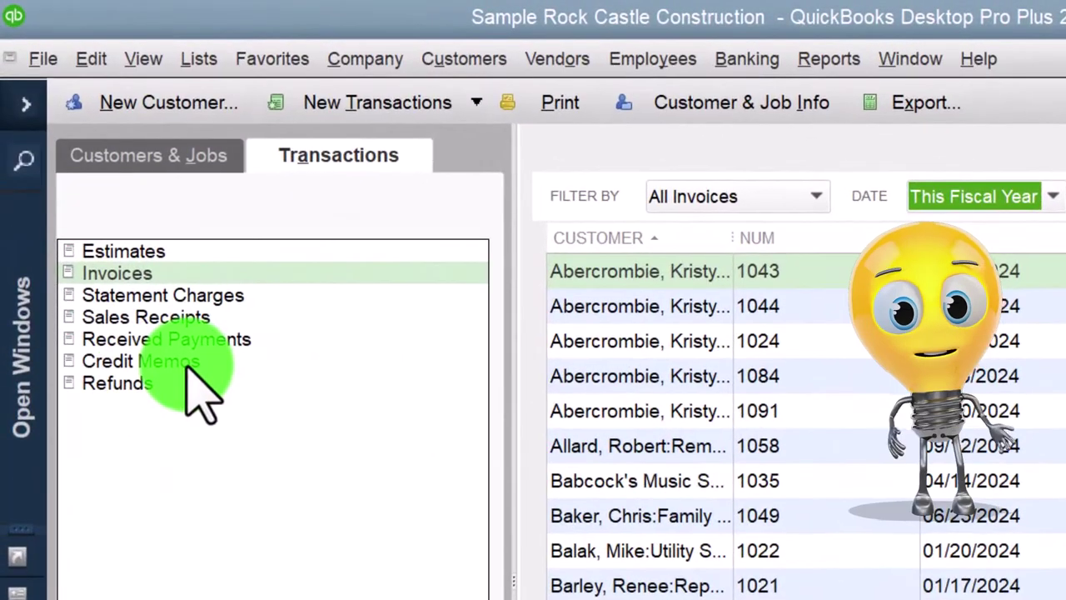
List the Received Payments for this fiscal year, and return to the Customers & Jobs list
left_click(187, 343)
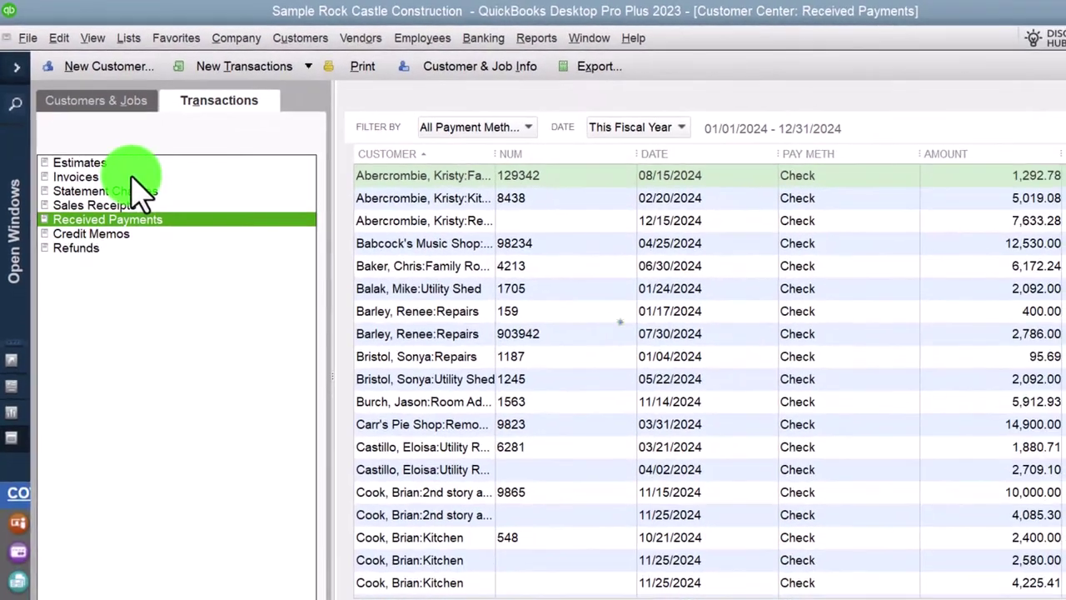
left_click(105, 106)
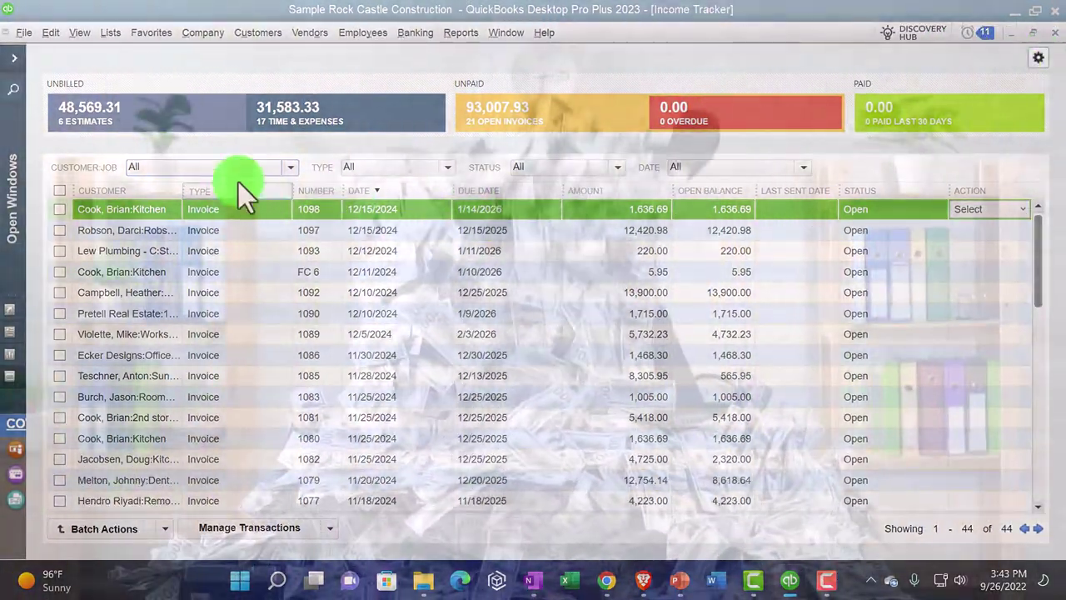
Open the Income Tracker, show only the unbilled estimates, and check the type and status filter choices
left_click(102, 115)
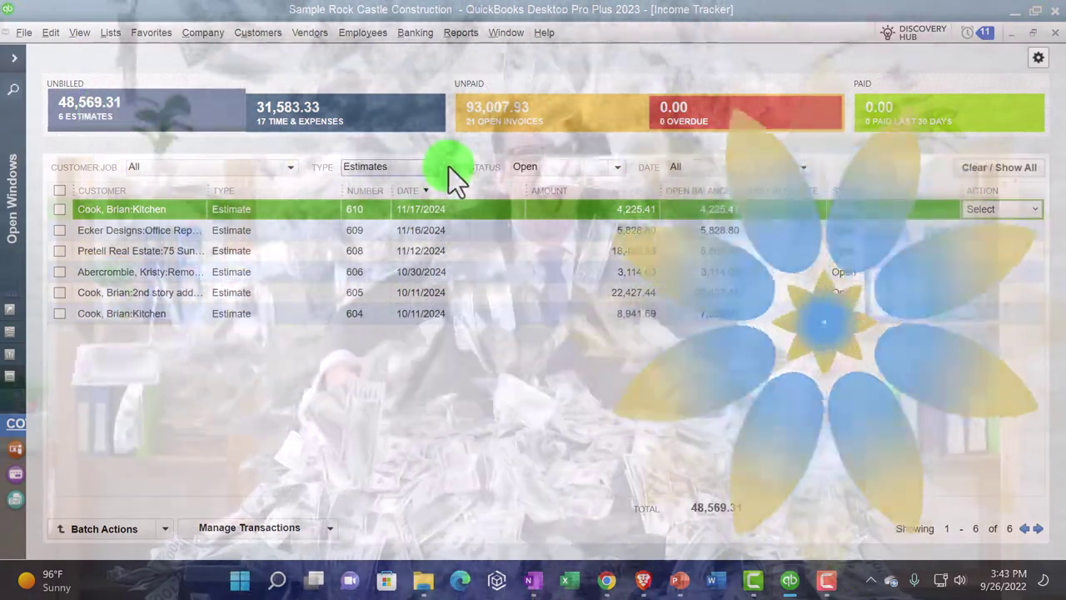
left_click(448, 166)
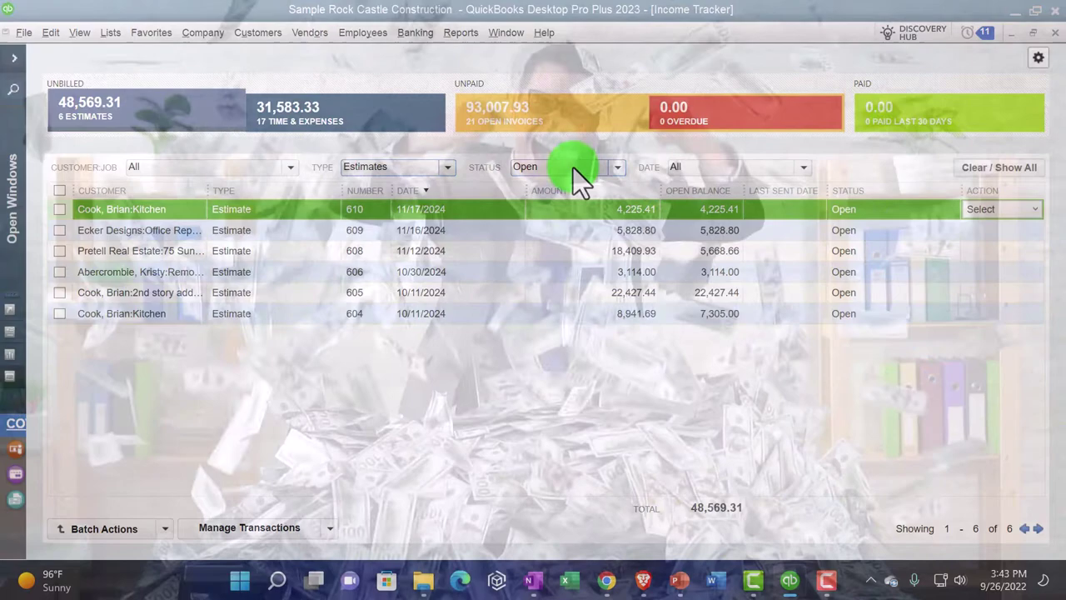
left_click(612, 165)
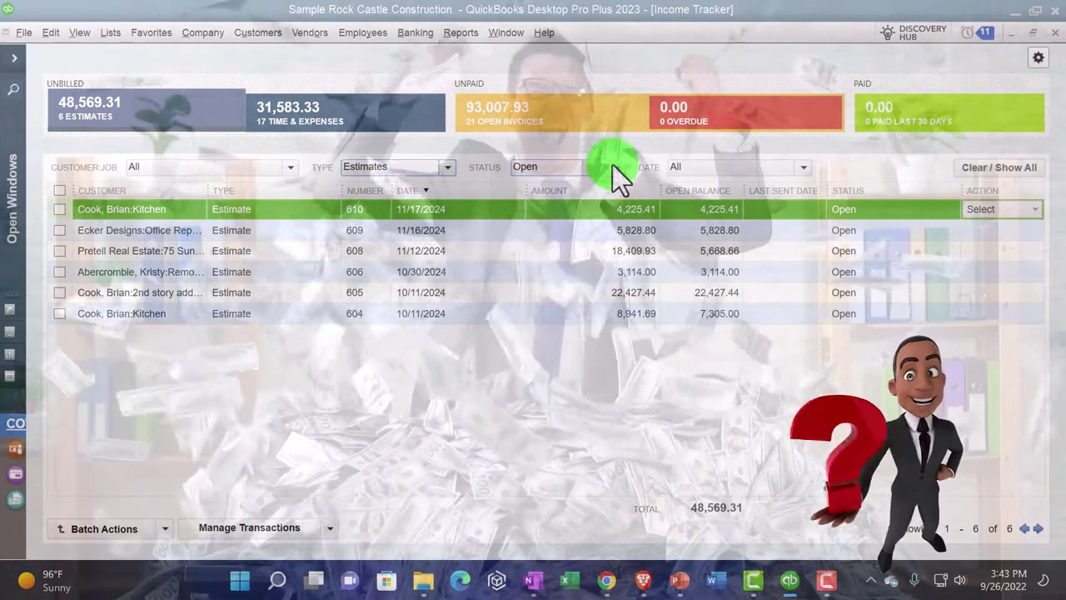
left_click(612, 165)
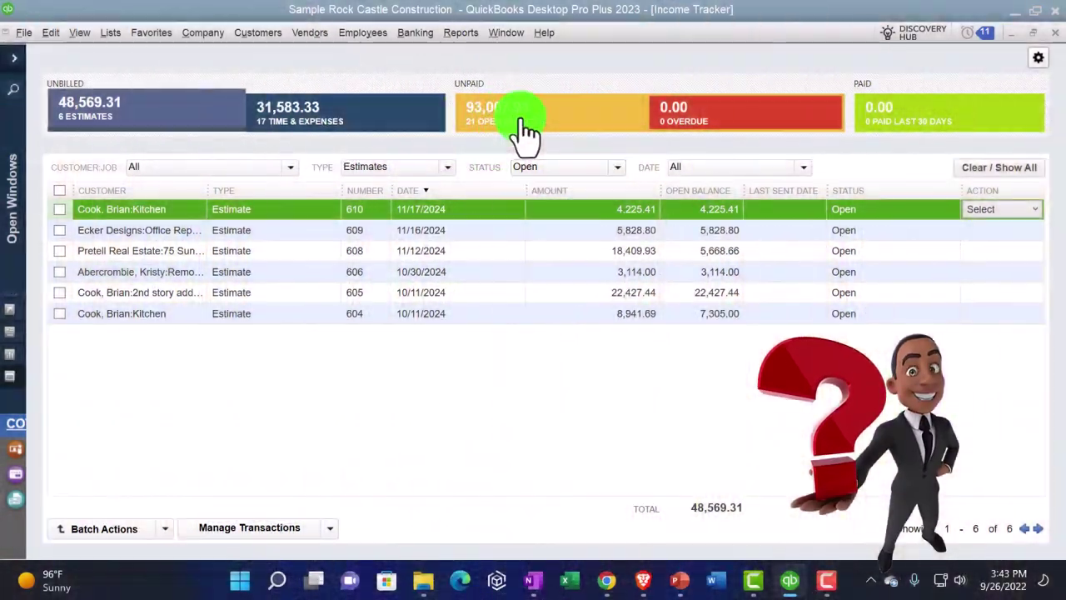
Show the unpaid open invoices in the Income Tracker, and check their type and status filter choices without changing them
left_click(524, 130)
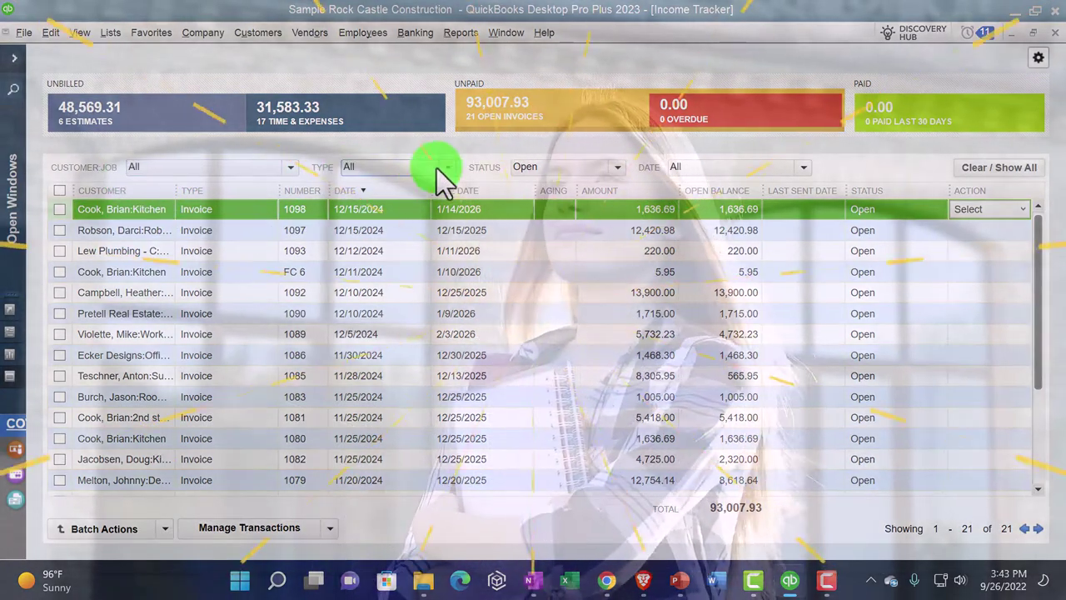
left_click(444, 166)
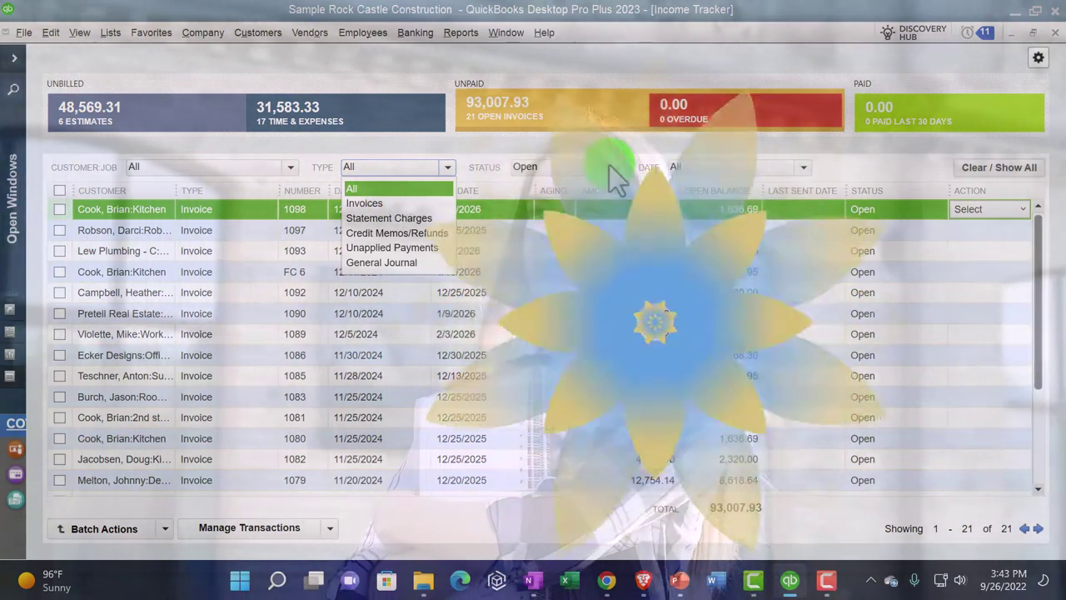
left_click(613, 167)
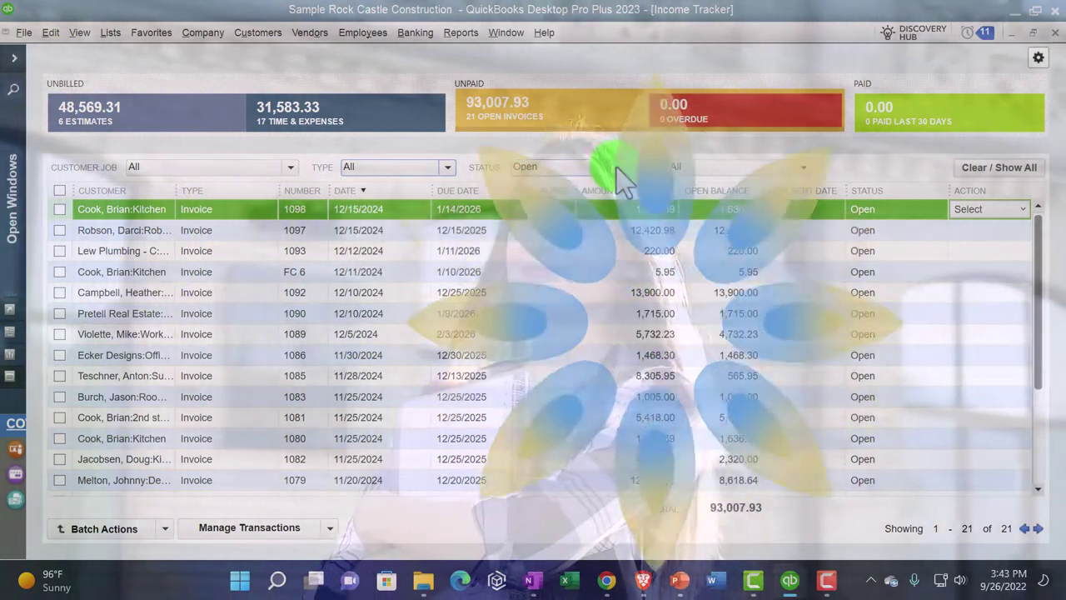
left_click(616, 167)
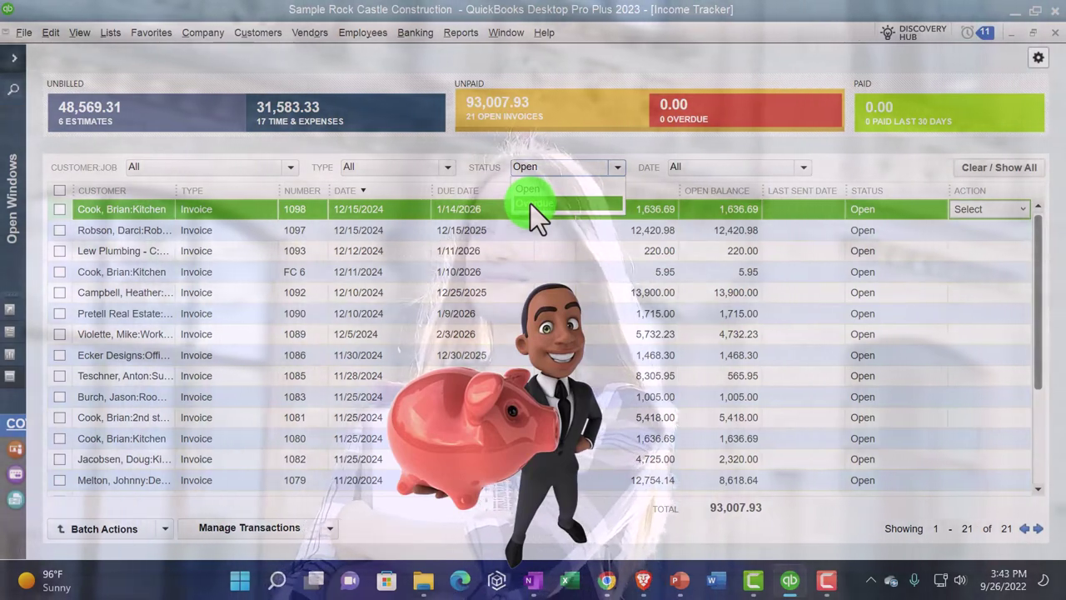
left_click(512, 66)
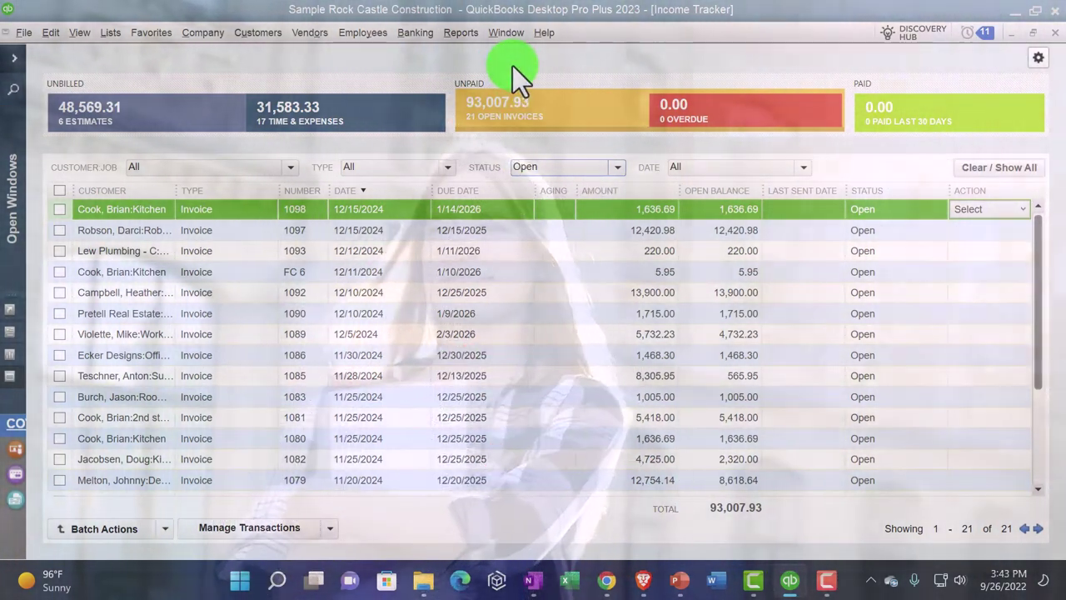
Select invoices FC 6 and 1092 in the Income Tracker, and check the available batch actions without running any
left_click(163, 527)
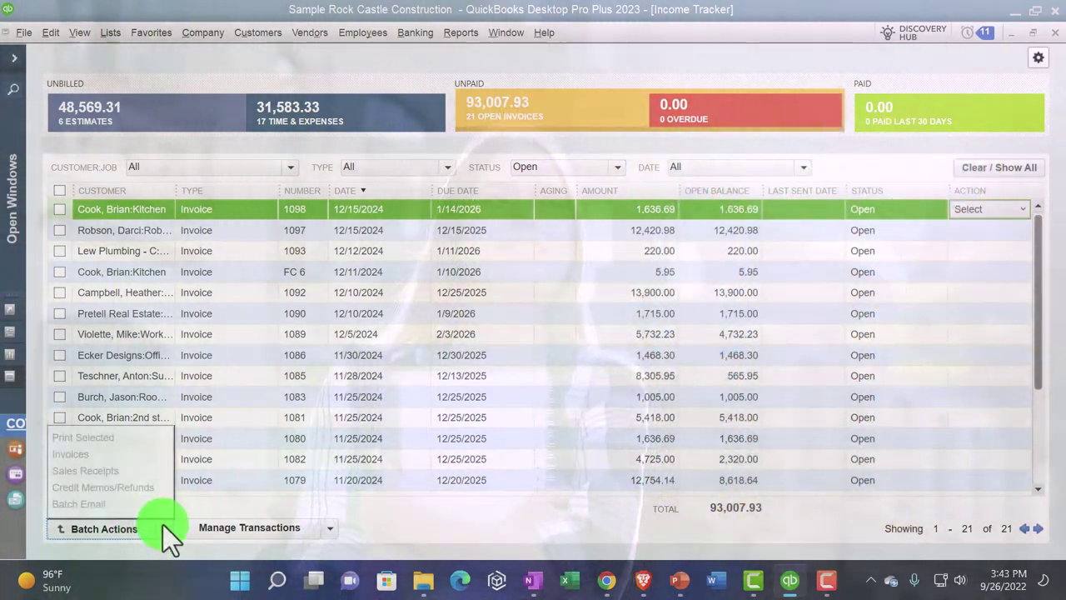
left_click(163, 524)
left_click(59, 272)
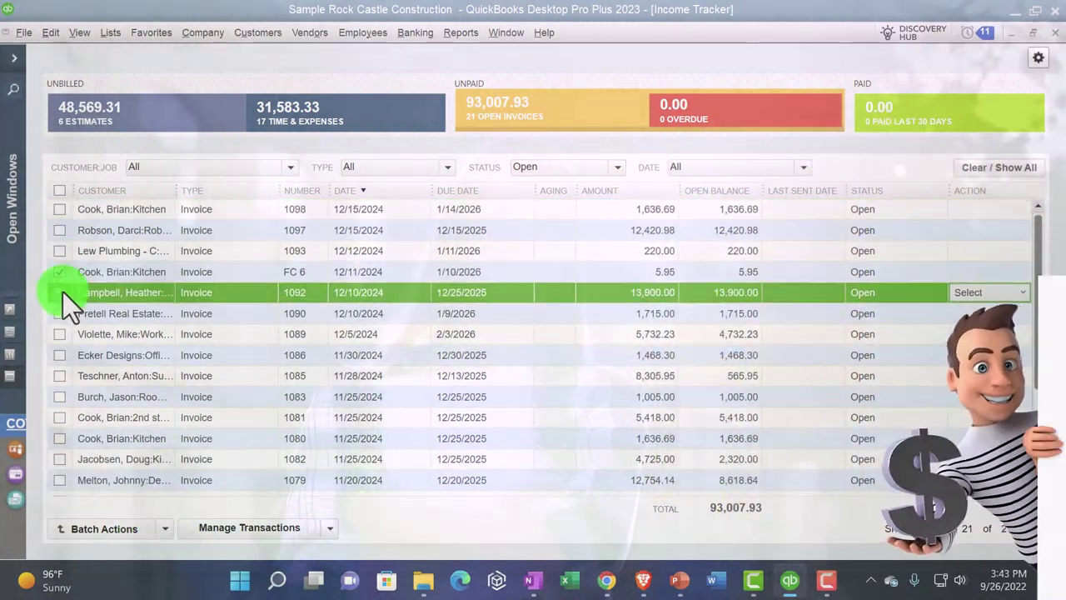
left_click(59, 292)
left_click(164, 528)
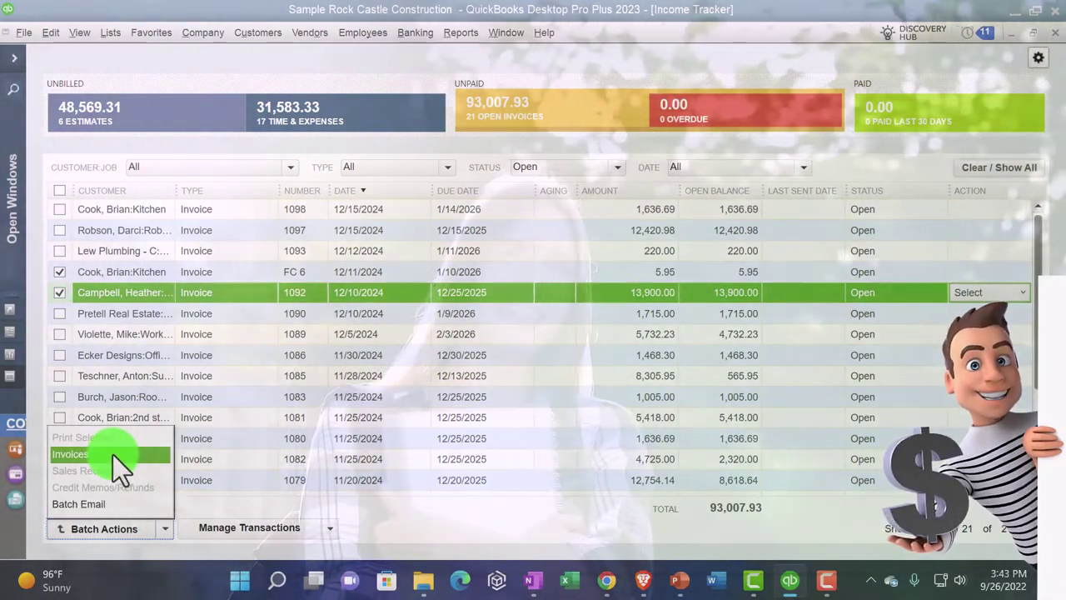
left_click(471, 527)
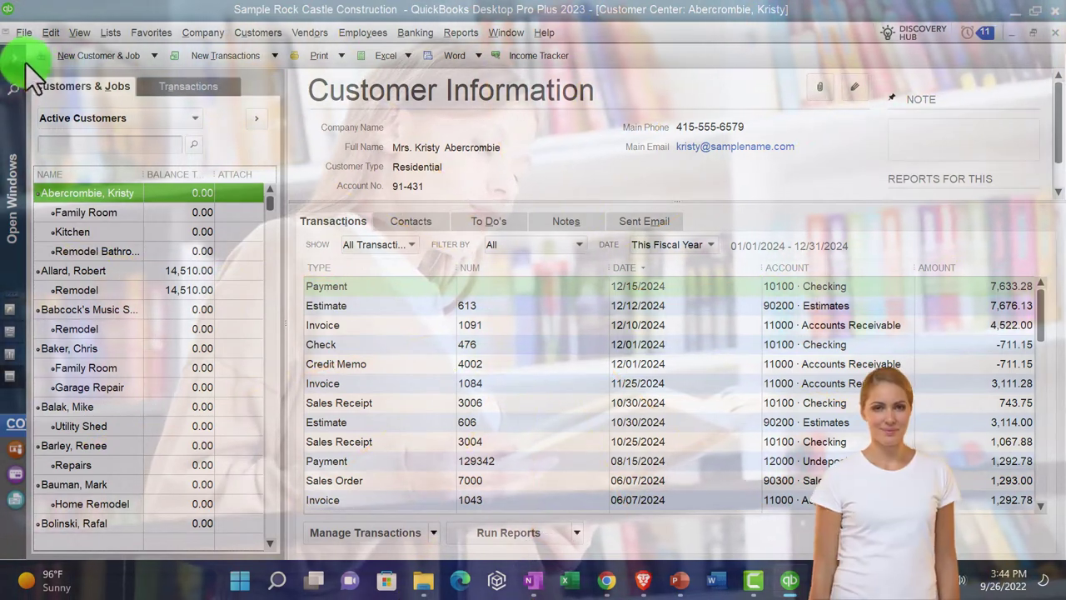
Expand the list of open windows, bring up the Balance Sheet, and examine its Accounts Receivable balance
left_click(15, 63)
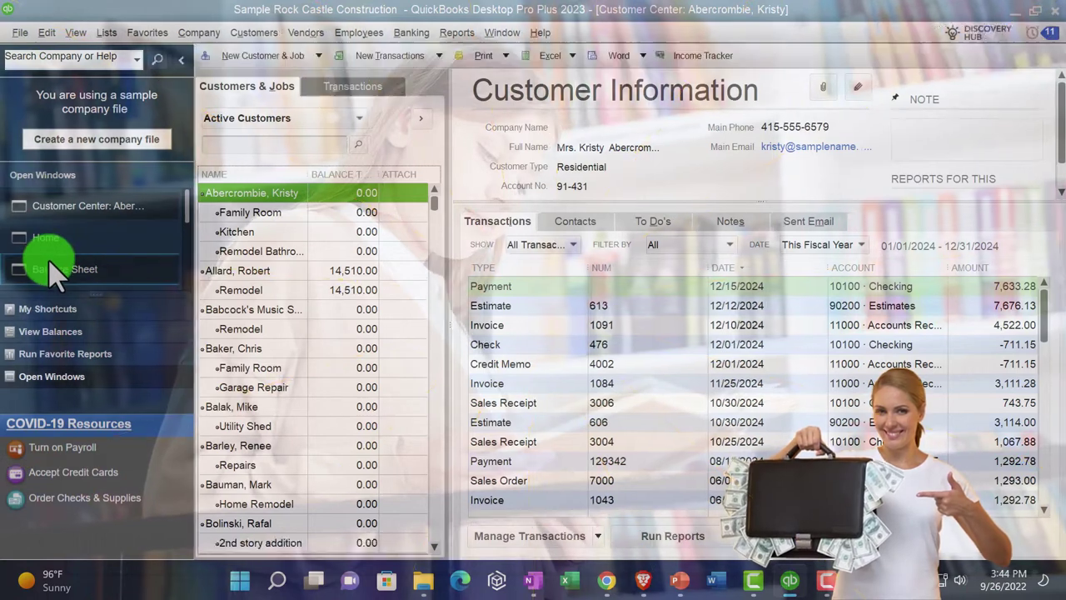
left_click(59, 269)
scroll(434, 300, "down", 2)
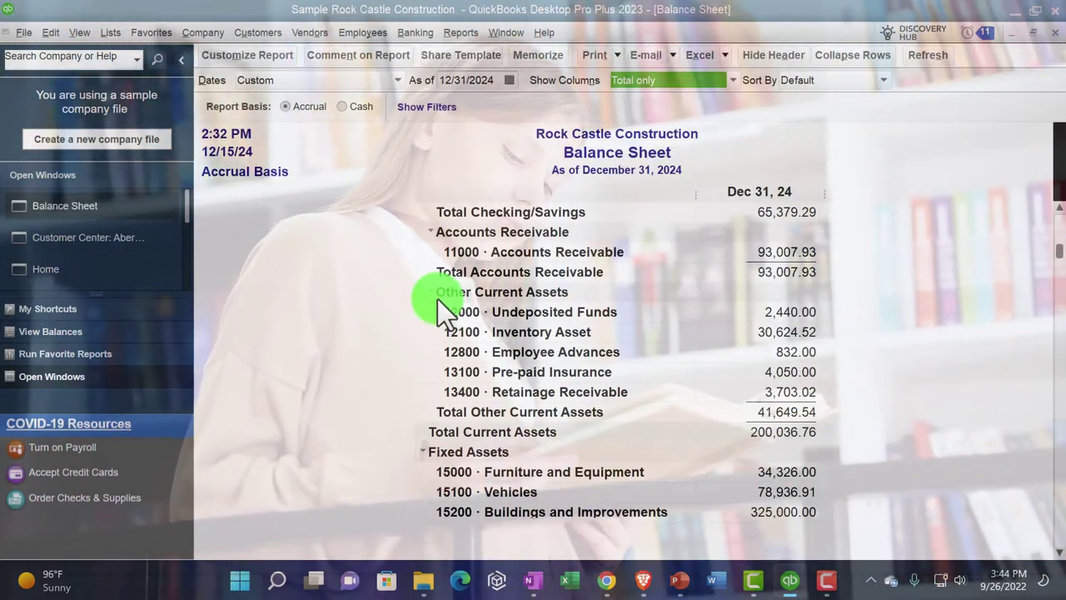
scroll(437, 301, "down", 2)
scroll(437, 300, "down", 1)
scroll(437, 299, "up", 3)
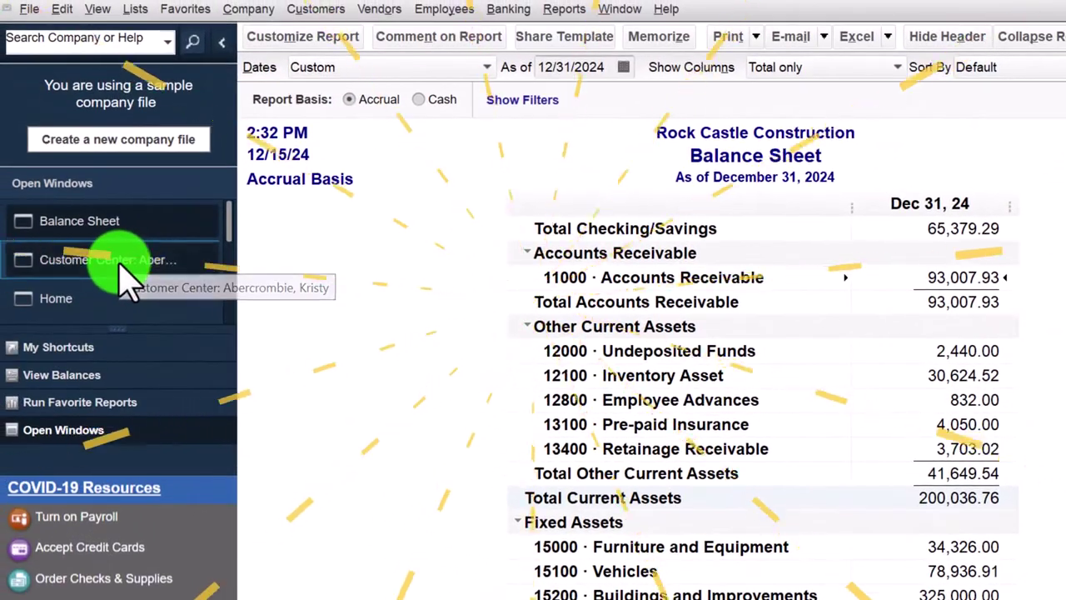
View the Customer Center record of the customer owing 14,510.00, and return to the Balance Sheet
left_click(117, 258)
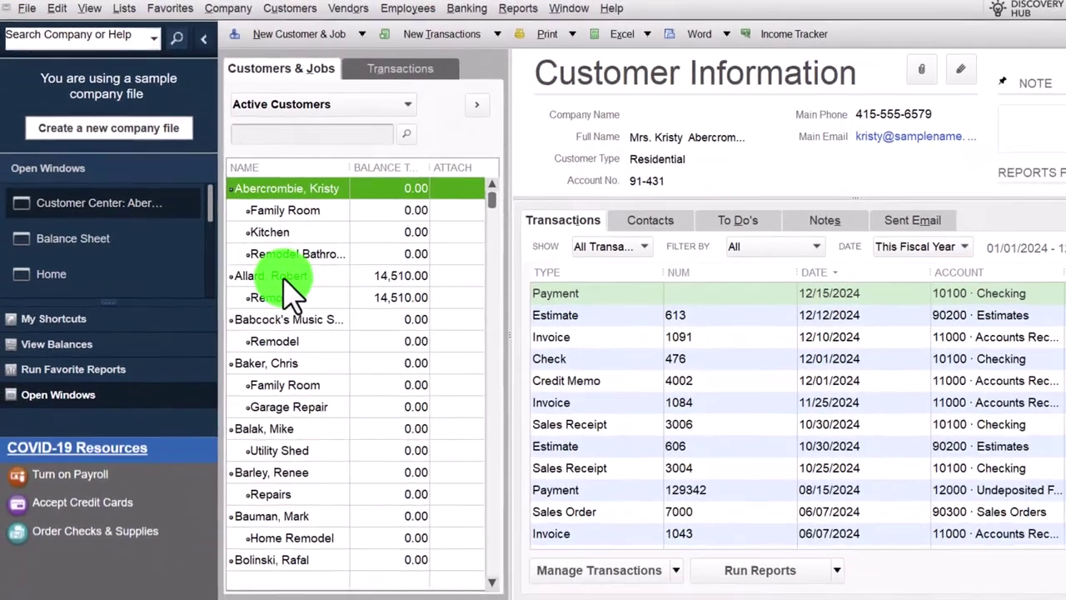
left_click(310, 302)
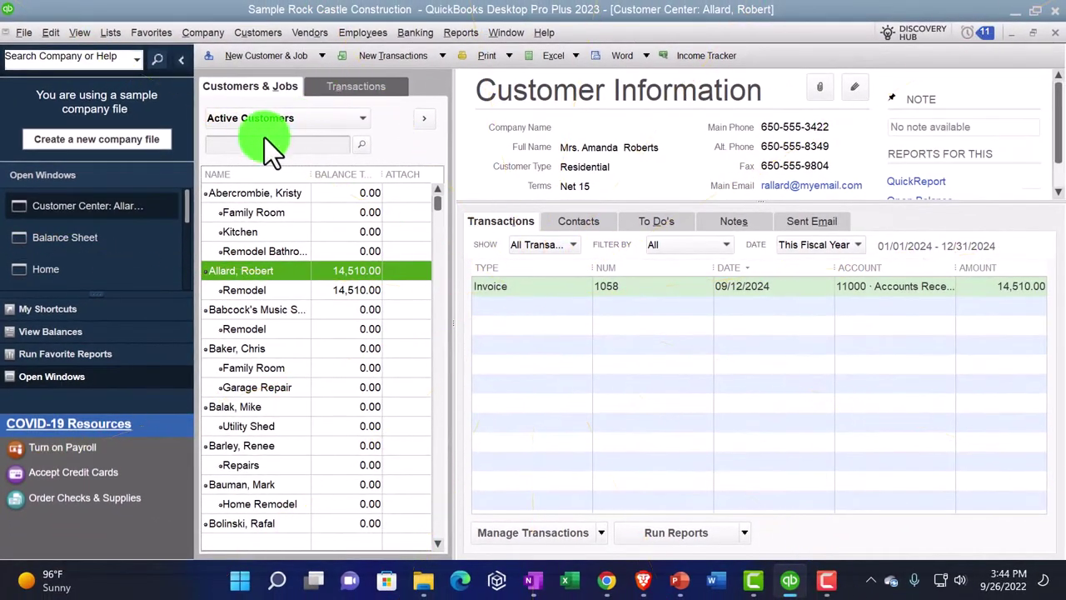
left_click(79, 237)
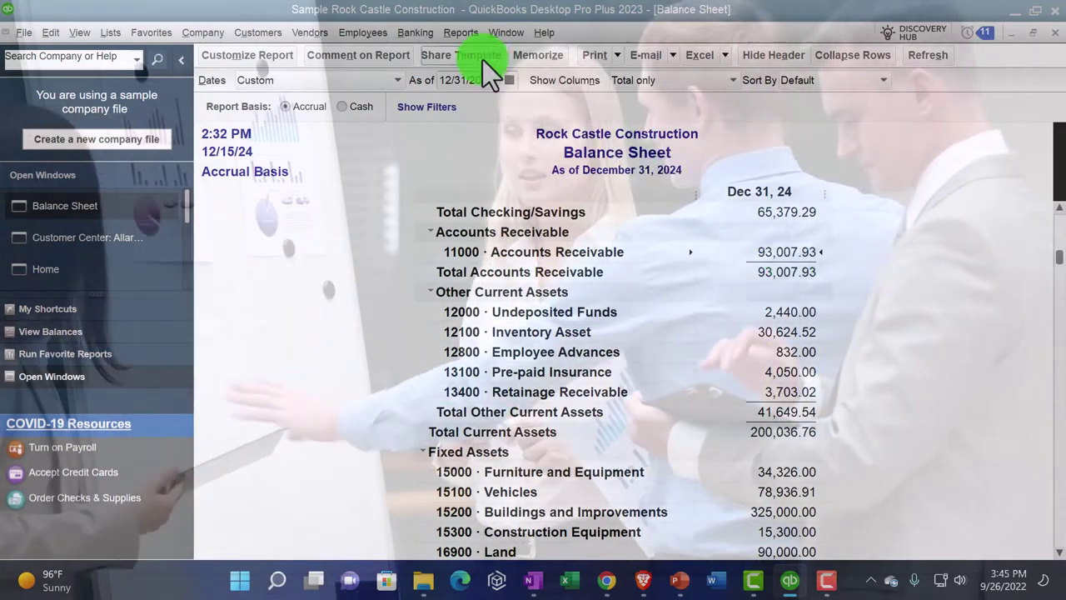
Run the Customer Balance Detail report and look through the customers' transactions down to the end of the report
left_click(460, 33)
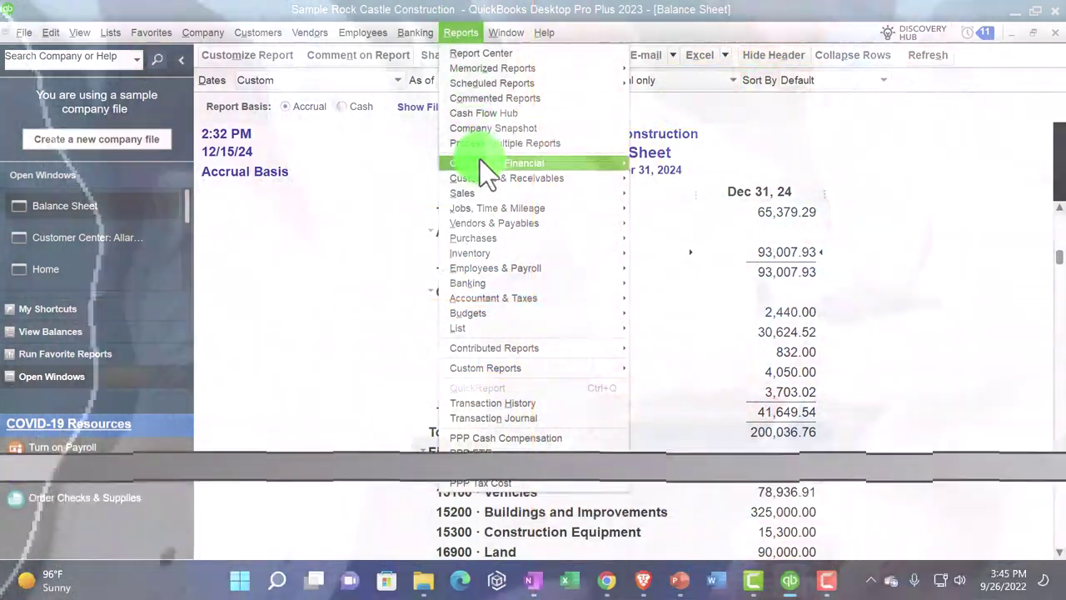
mouse_move(483, 165)
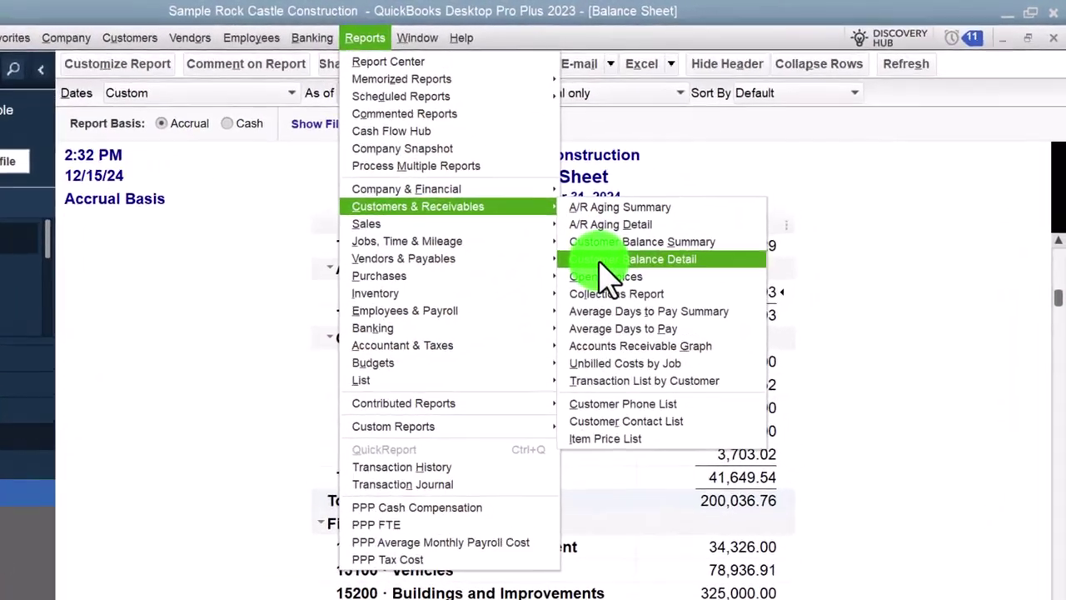
left_click(599, 261)
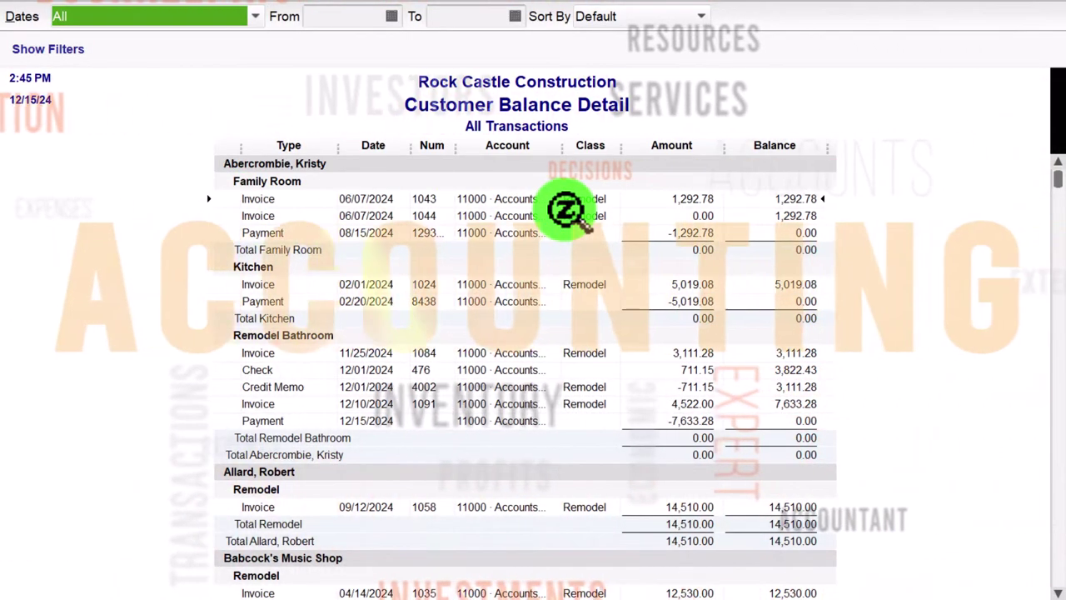
scroll(568, 212, "down", 3)
scroll(566, 211, "down", 20)
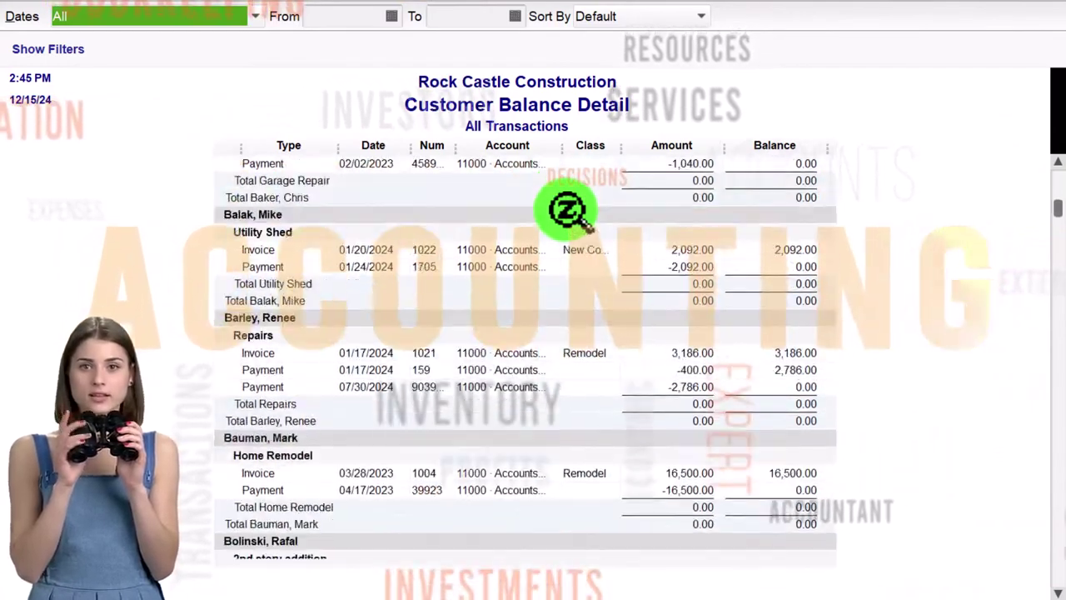
scroll(575, 225, "down", 10)
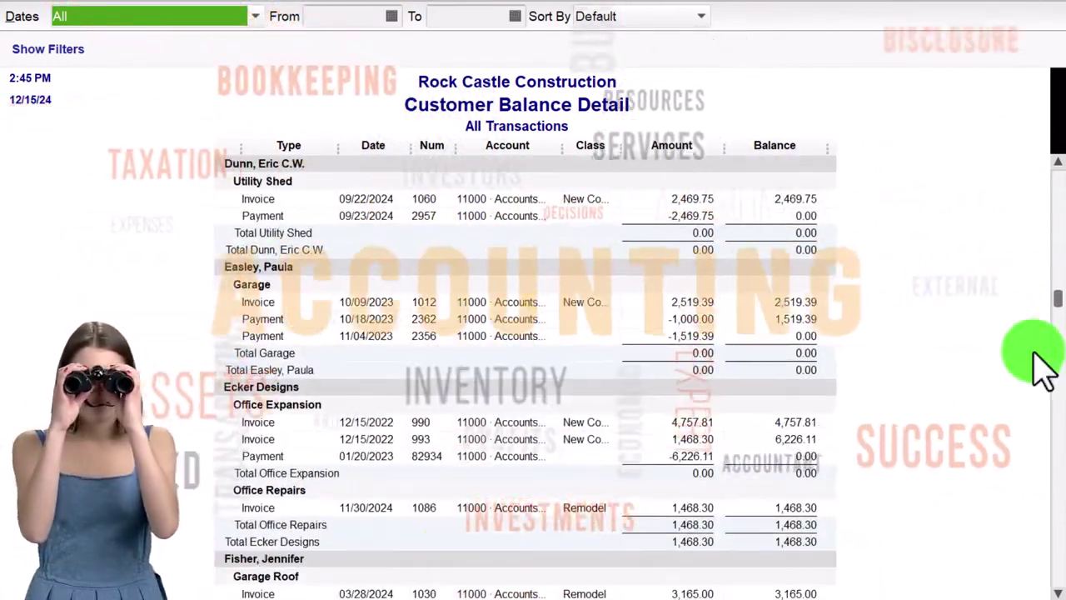
left_click_drag(1052, 308, 1053, 583)
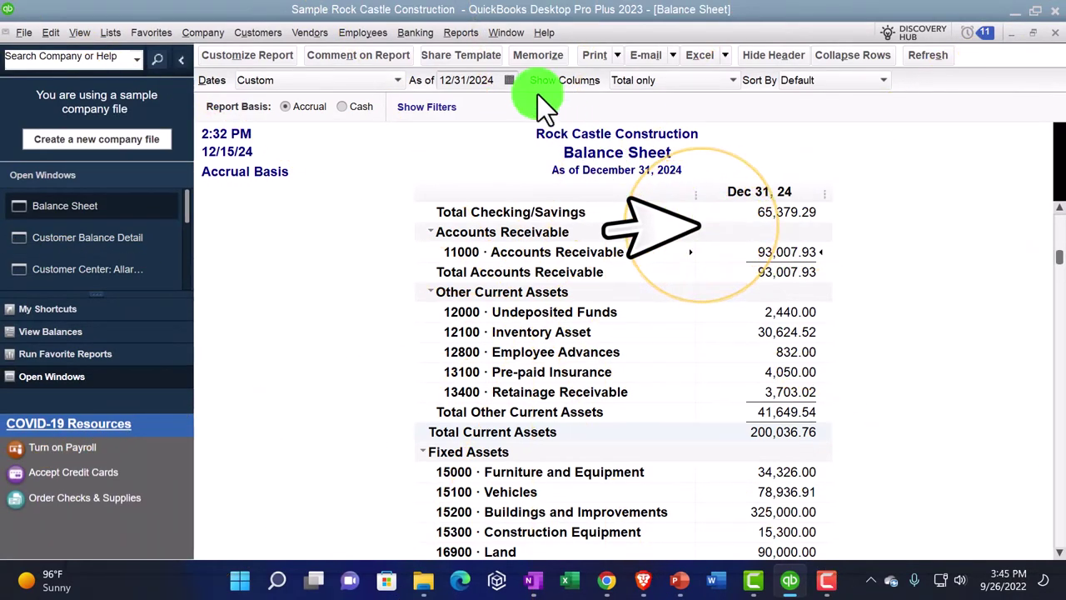
Run the A/R Aging Summary report and look through the customers' aging columns down to the totals
left_click(463, 34)
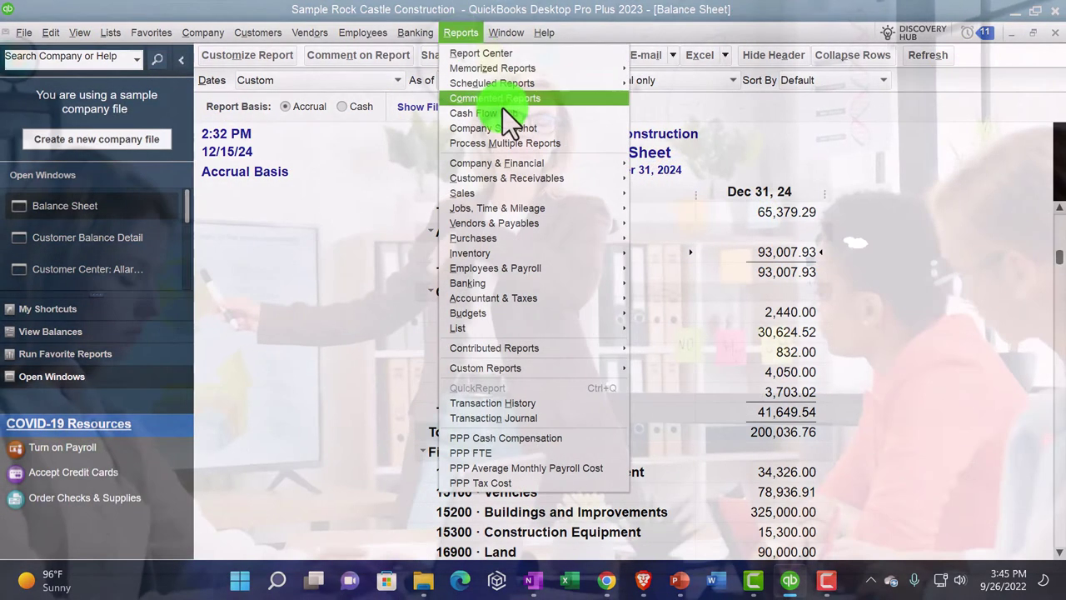
mouse_move(523, 173)
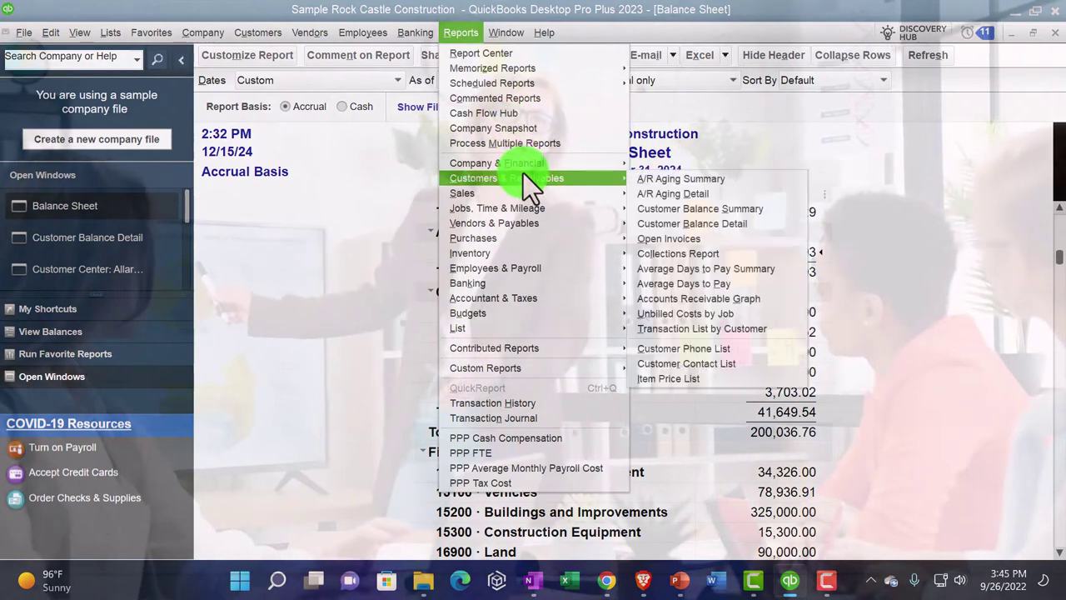
left_click(648, 180)
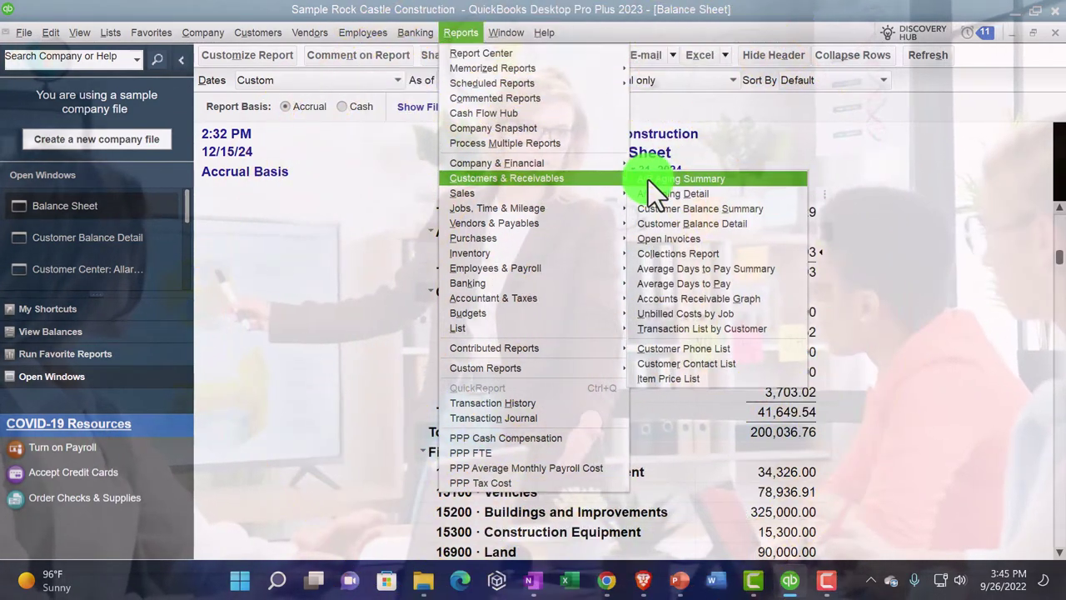
left_click(647, 179)
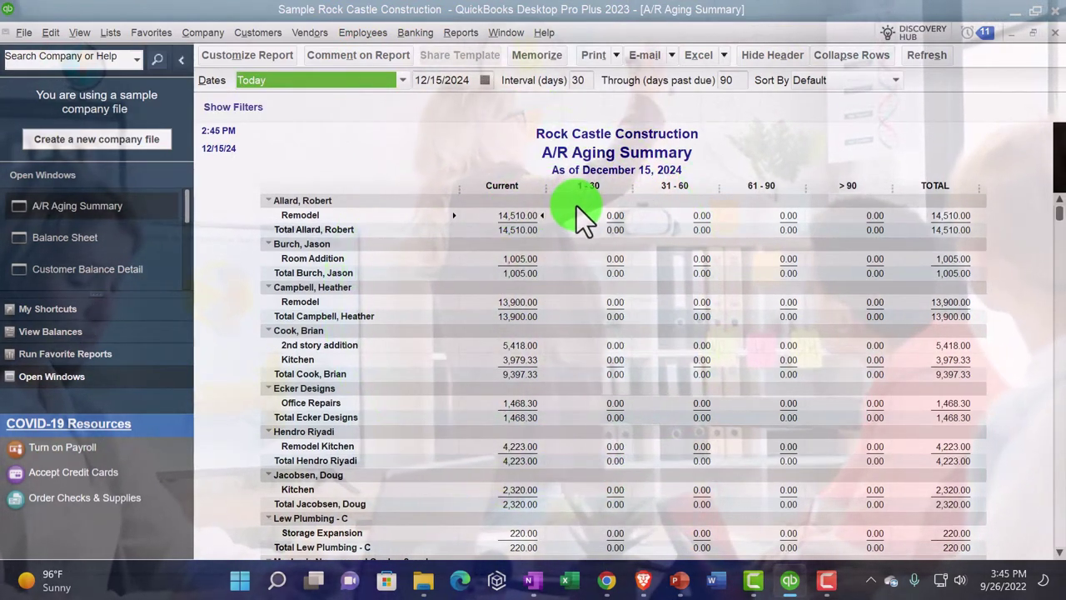
scroll(576, 205, "down", 3)
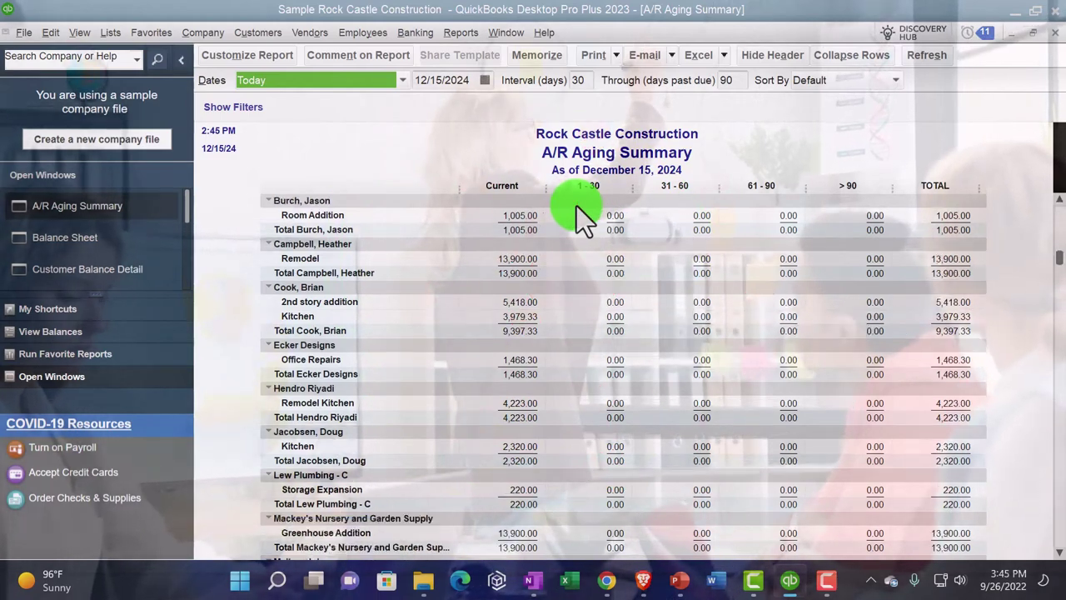
scroll(576, 206, "down", 4)
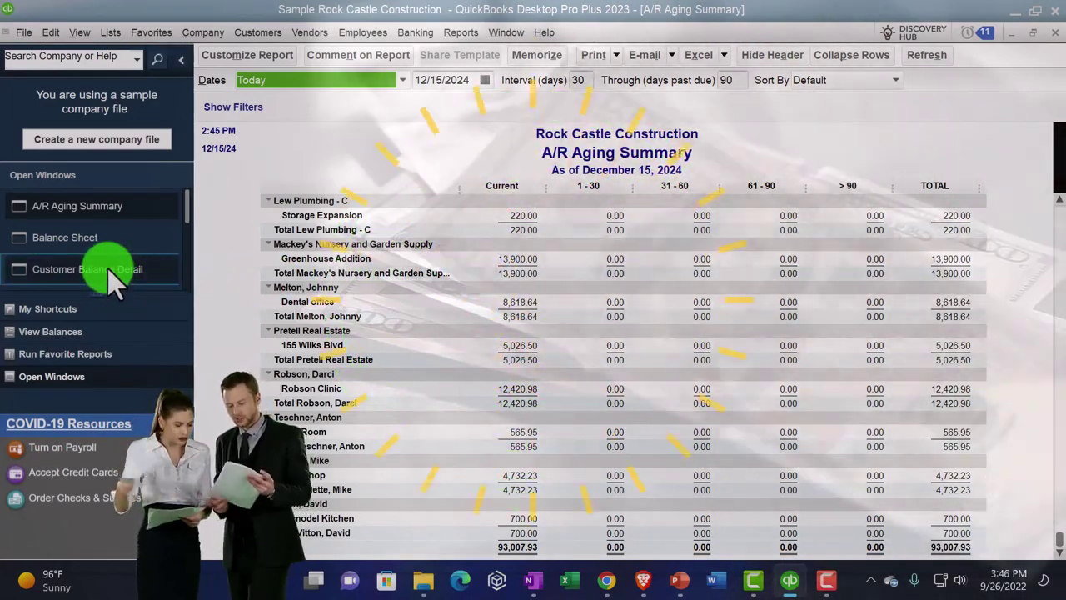
Switch from the A/R Aging Summary to the open Home page
scroll(117, 265, "down", 3)
left_click(81, 248)
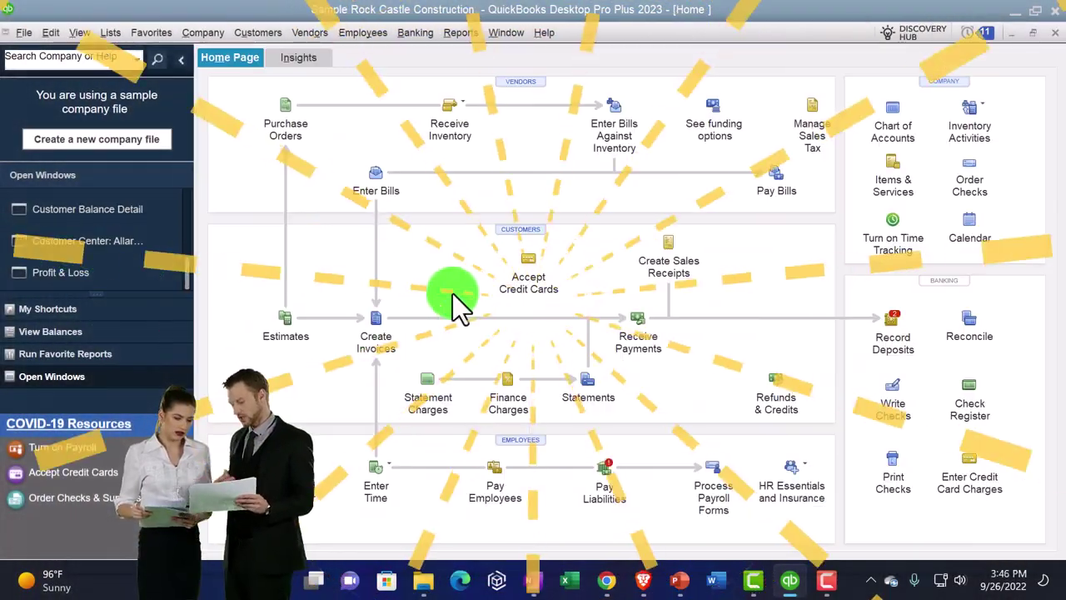